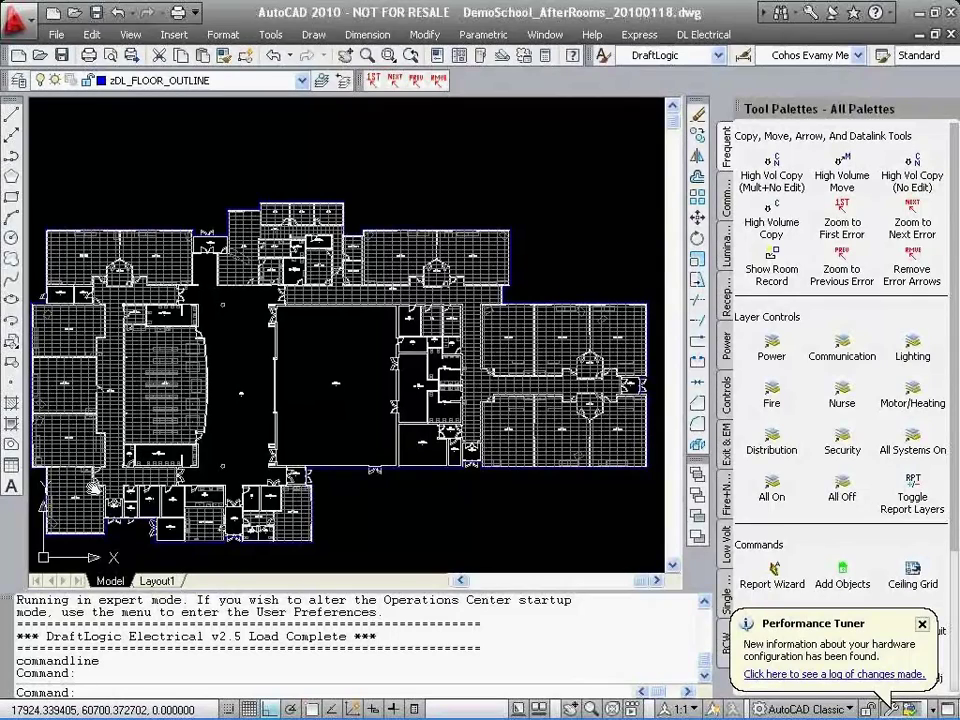
Set the room type of classroom 111 to Classroom 277 35fc 2x4 2Lmp Rec Fluor Flt-L
{"action": "scroll", "coordinate": [93, 487], "scroll_direction": "up", "scroll_amount": 5}
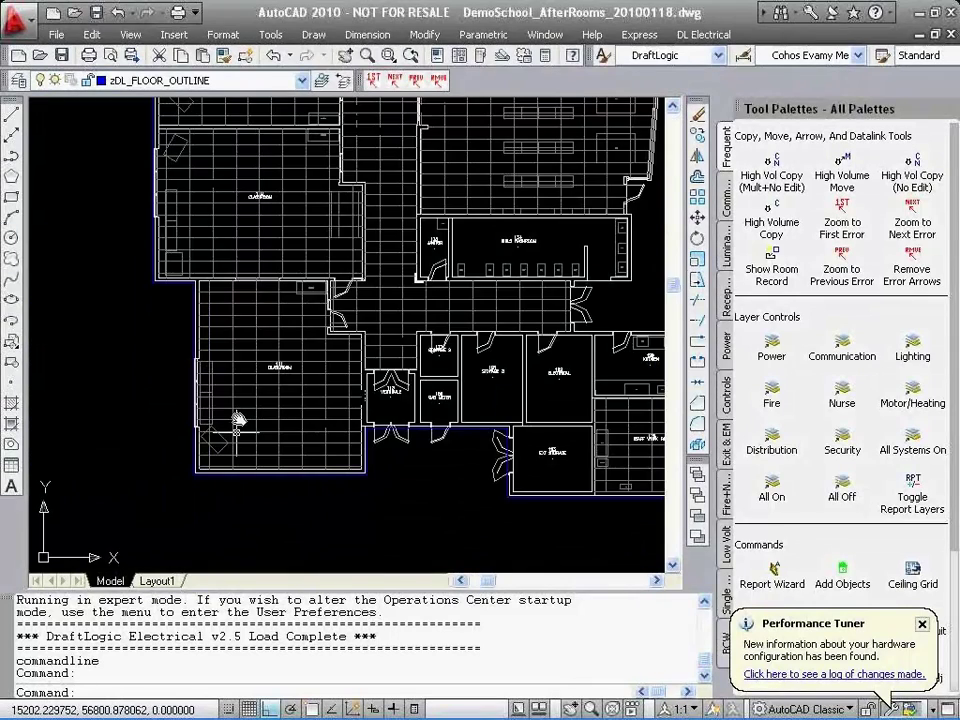
{"action": "scroll", "coordinate": [238, 425], "scroll_direction": "up", "scroll_amount": 3}
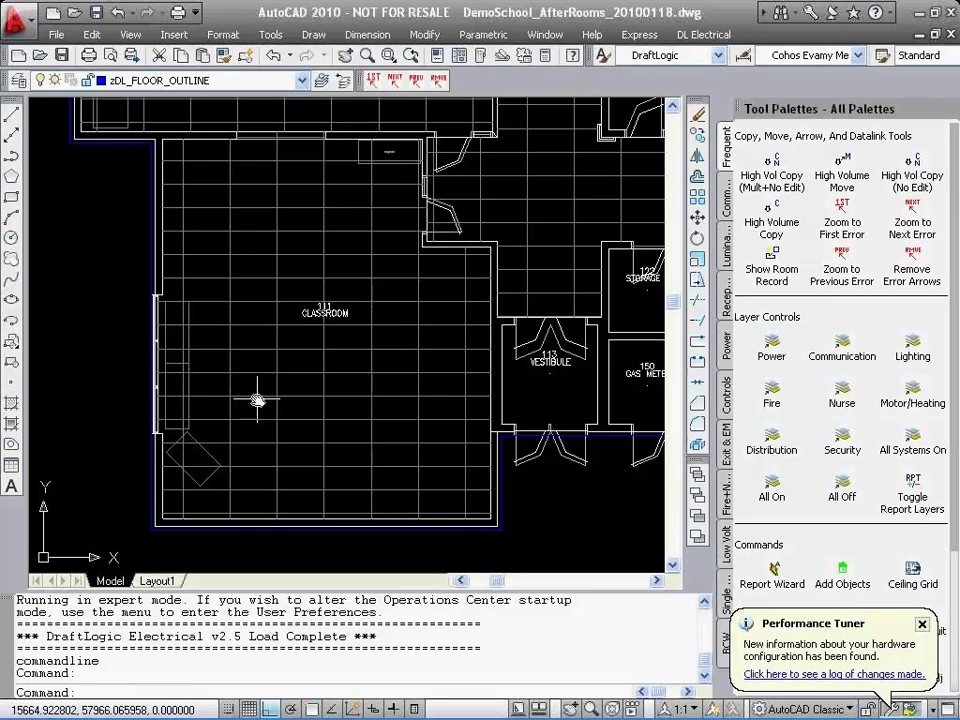
{"action": "double_click", "coordinate": [328, 314]}
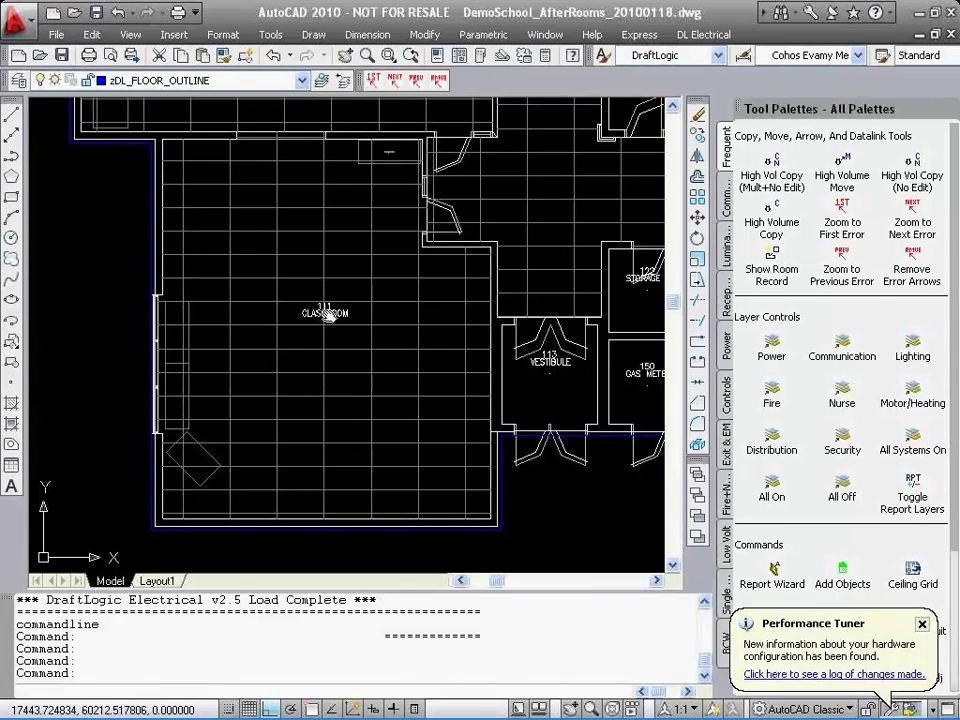
{"action": "double_click", "coordinate": [329, 315]}
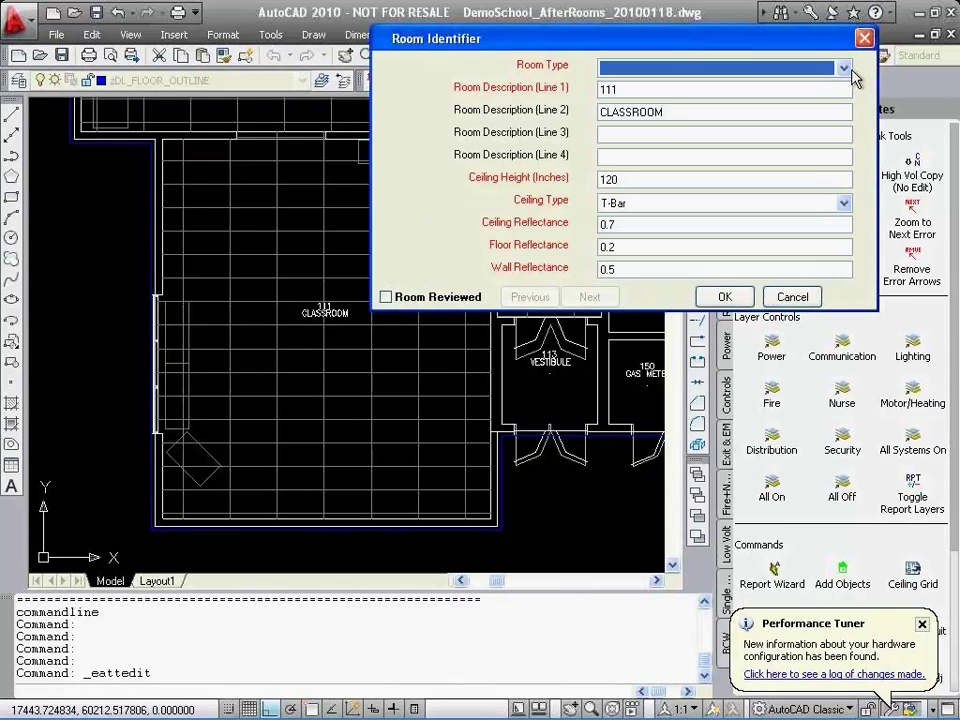
{"action": "left_click", "coordinate": [845, 69]}
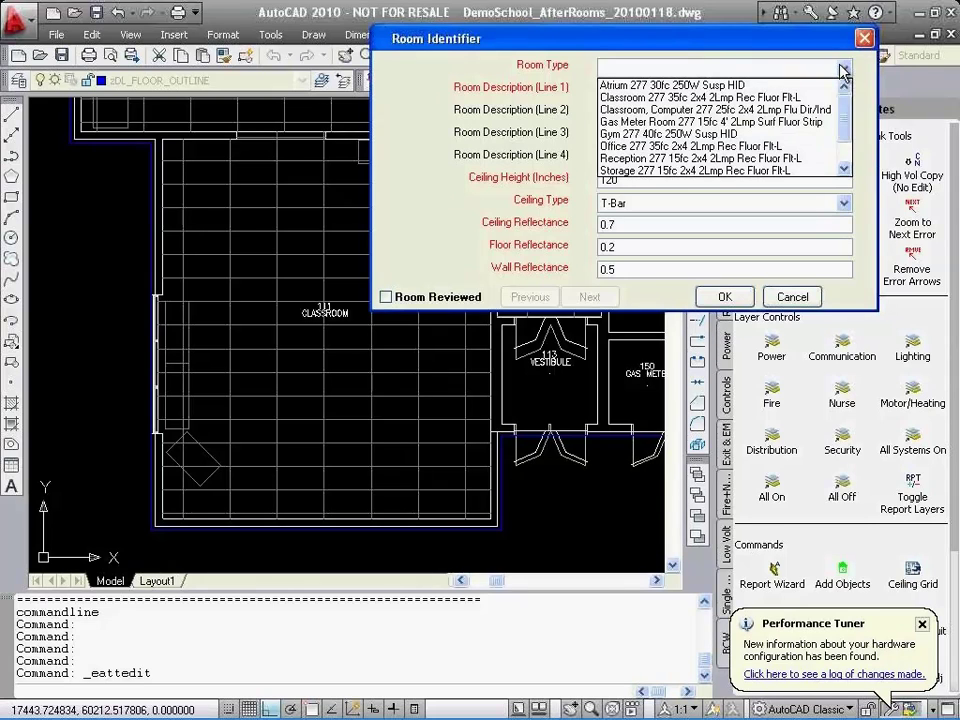
{"action": "left_click", "coordinate": [730, 97]}
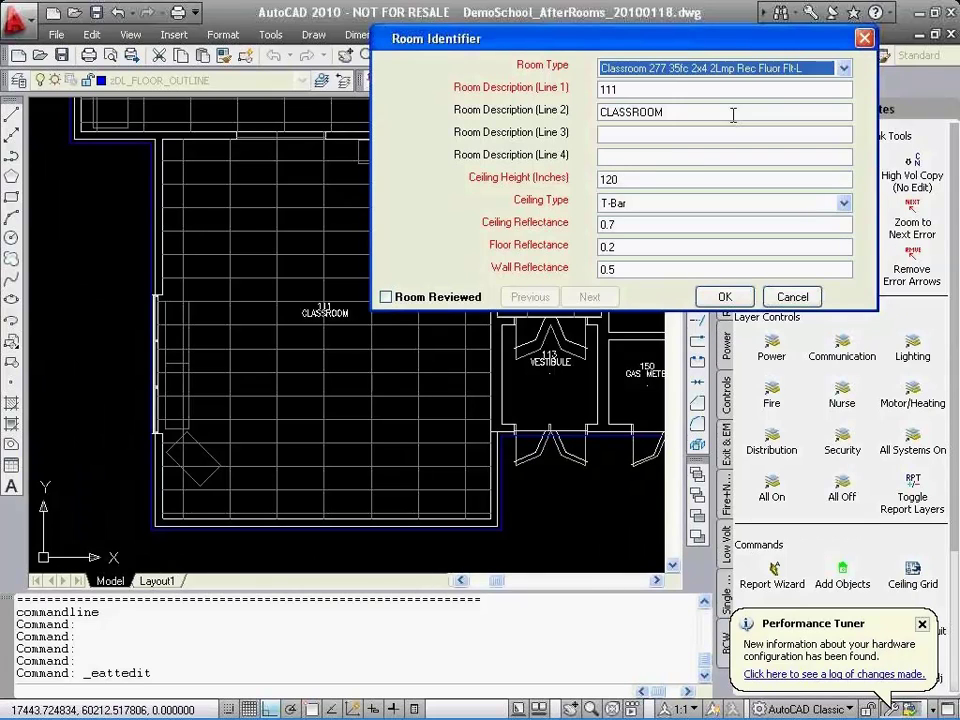
{"action": "left_click", "coordinate": [710, 297]}
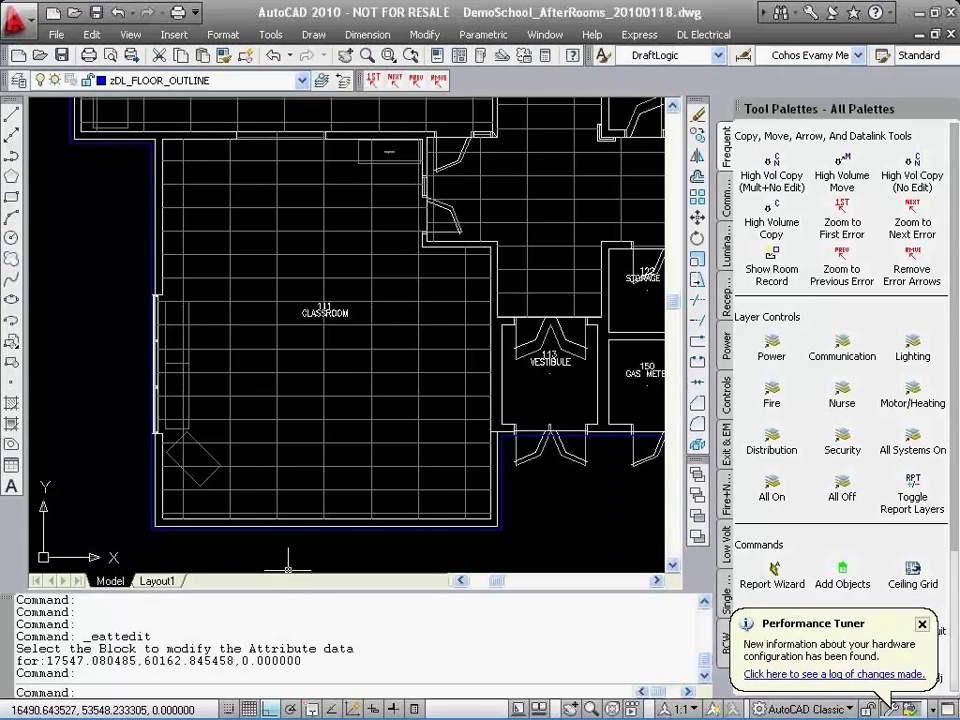
Open the active project's settings from the DraftLogic Electrical Project Library and examine the Lighting and Motors & Distribution parameters
{"action": "left_click", "coordinate": [615, 711]}
{"action": "left_click", "coordinate": [615, 712]}
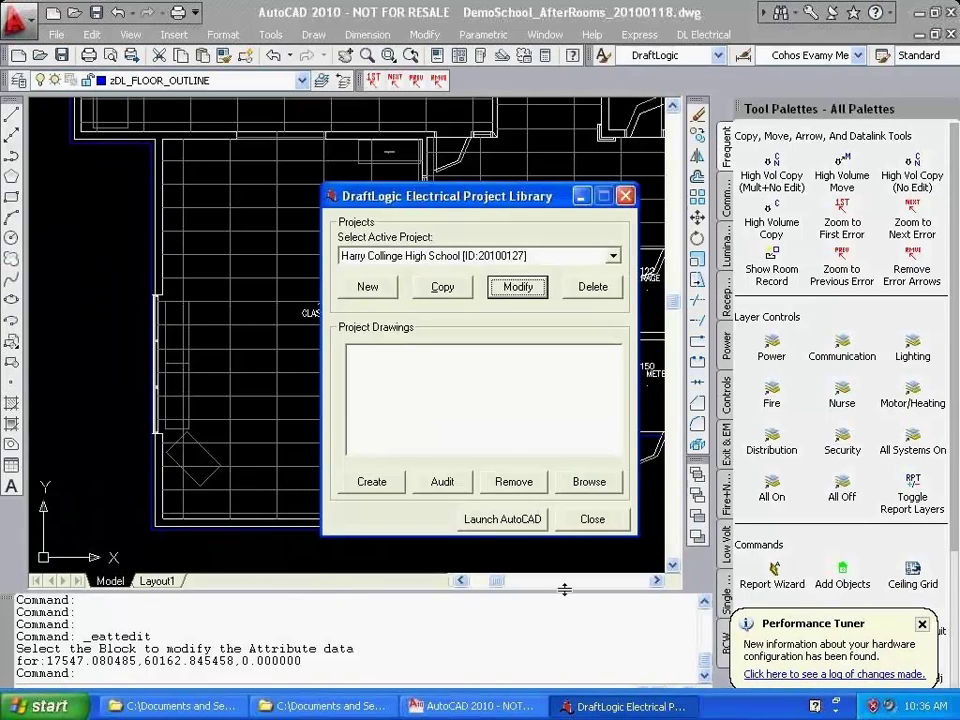
{"action": "left_click", "coordinate": [514, 285]}
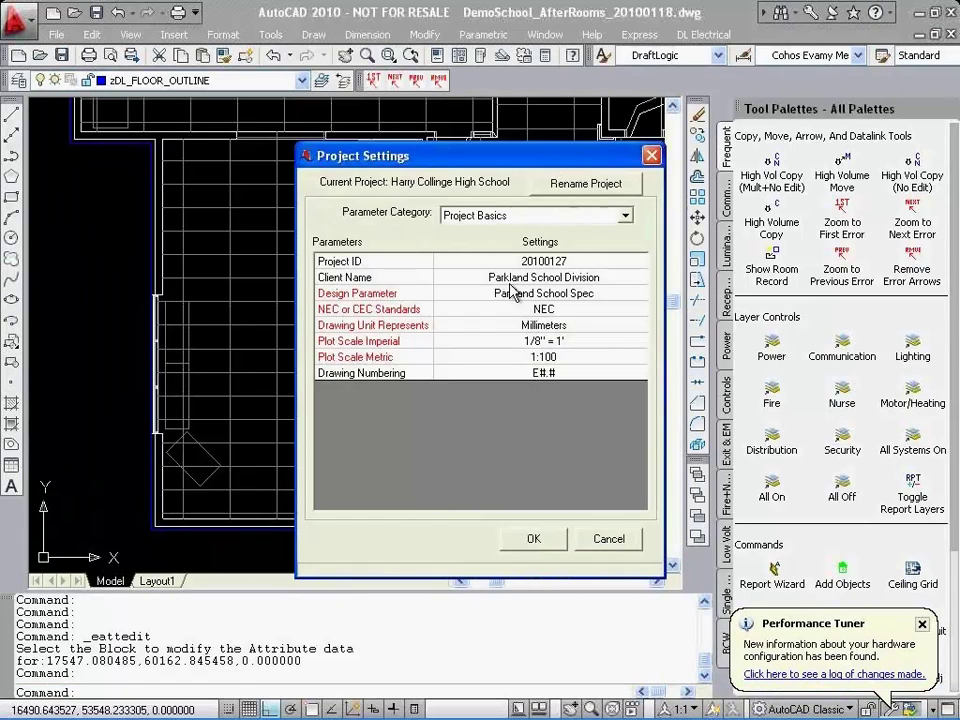
{"action": "left_click", "coordinate": [533, 218]}
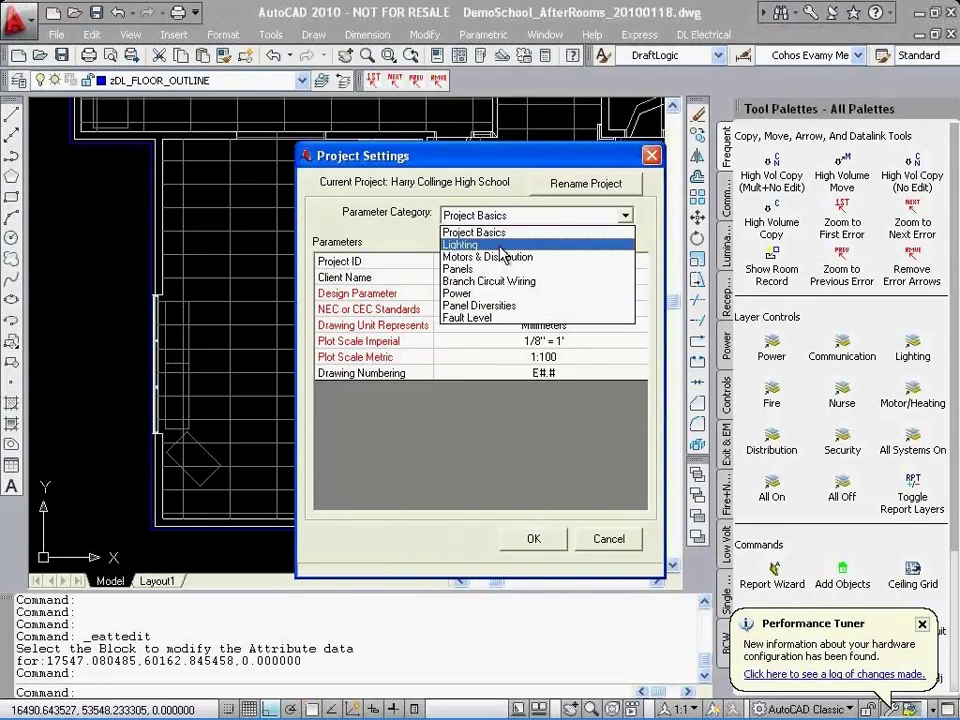
{"action": "left_click", "coordinate": [493, 245]}
{"action": "left_click", "coordinate": [493, 218]}
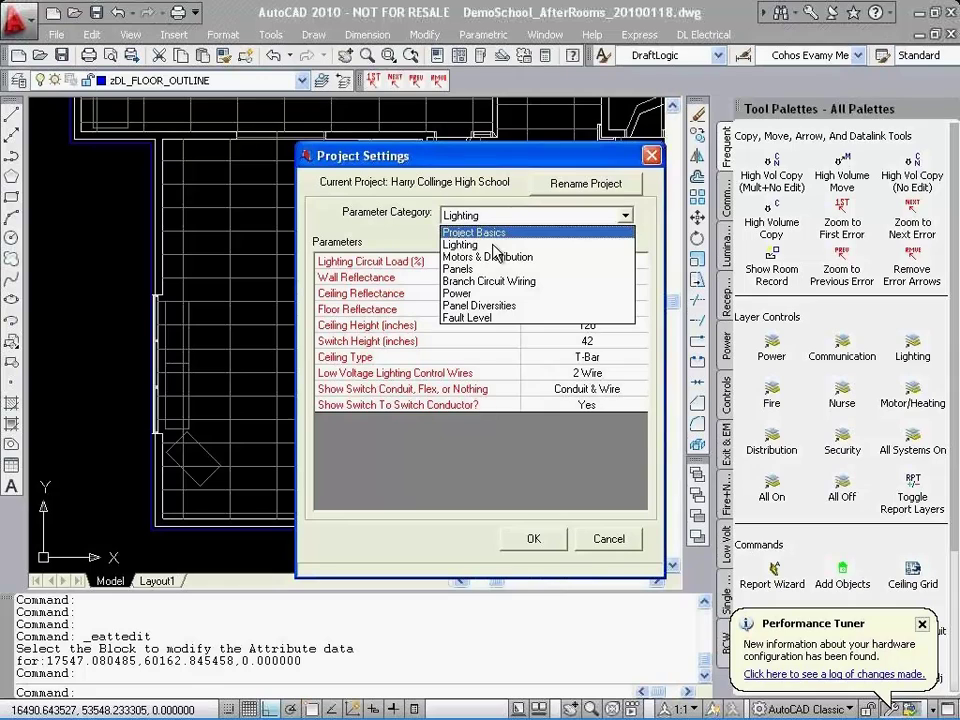
{"action": "left_click", "coordinate": [491, 259]}
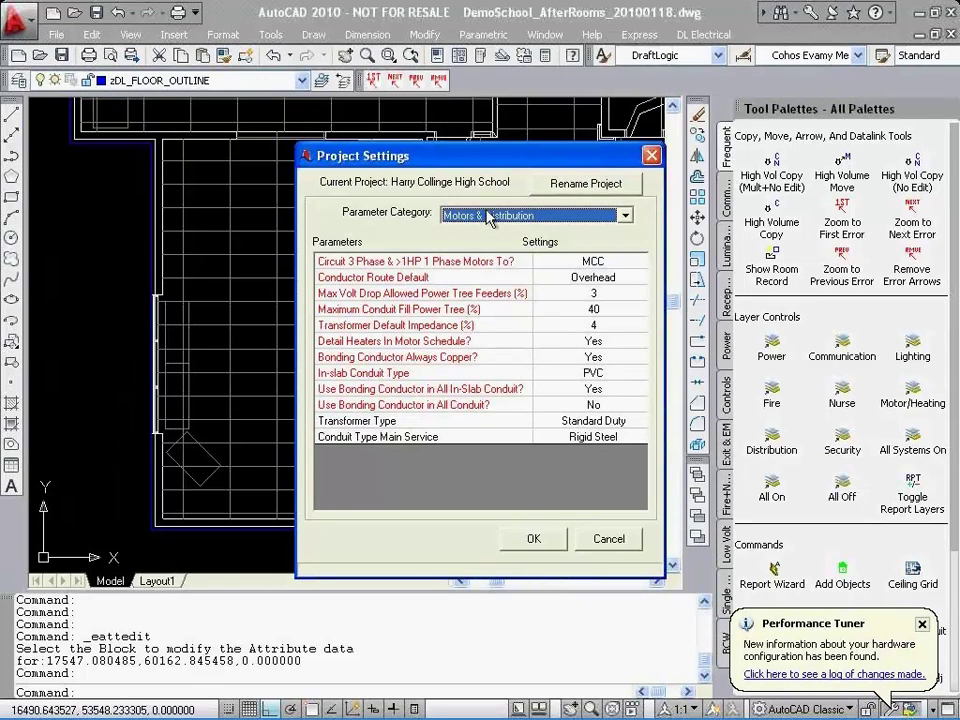
Examine the Panels and Branch Circuit Wiring parameters, accept the project settings and minimize the project library
{"action": "left_click", "coordinate": [490, 215]}
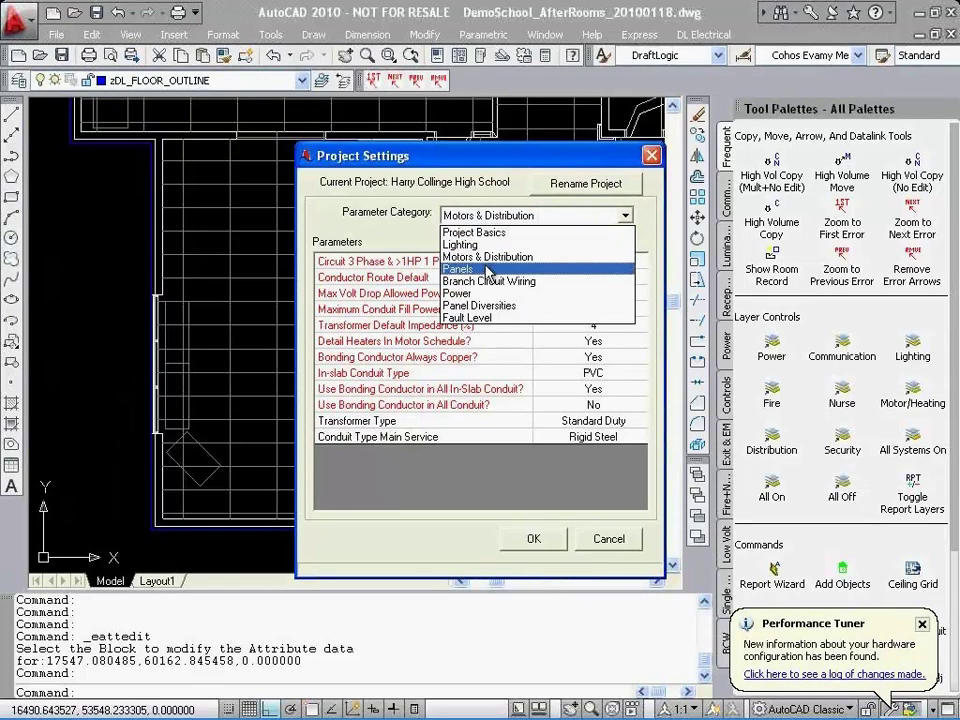
{"action": "left_click", "coordinate": [478, 269]}
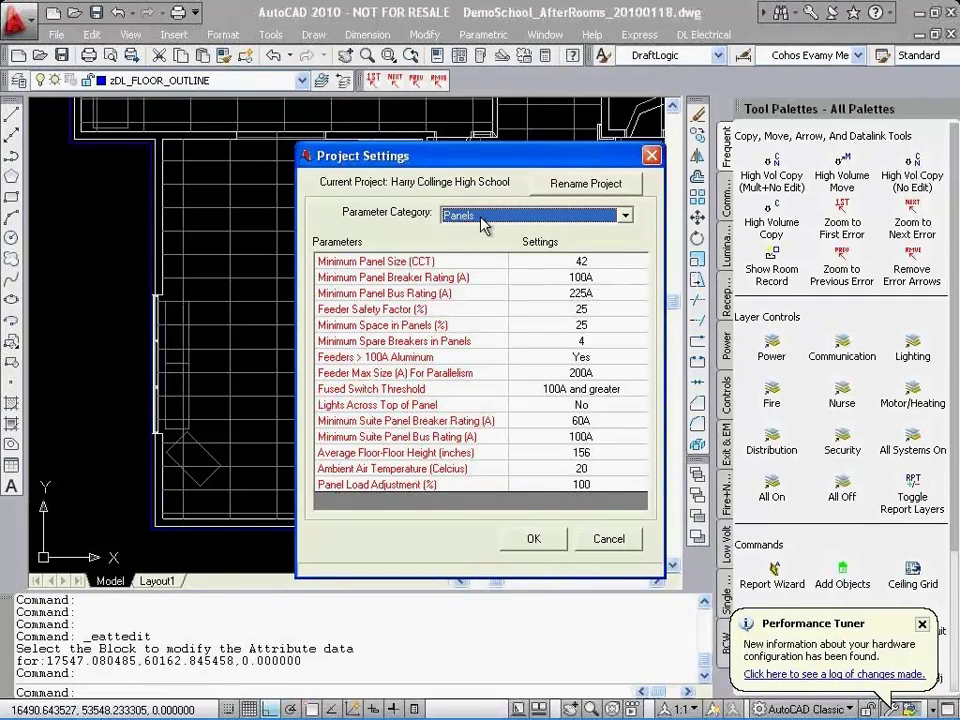
{"action": "left_click", "coordinate": [481, 216]}
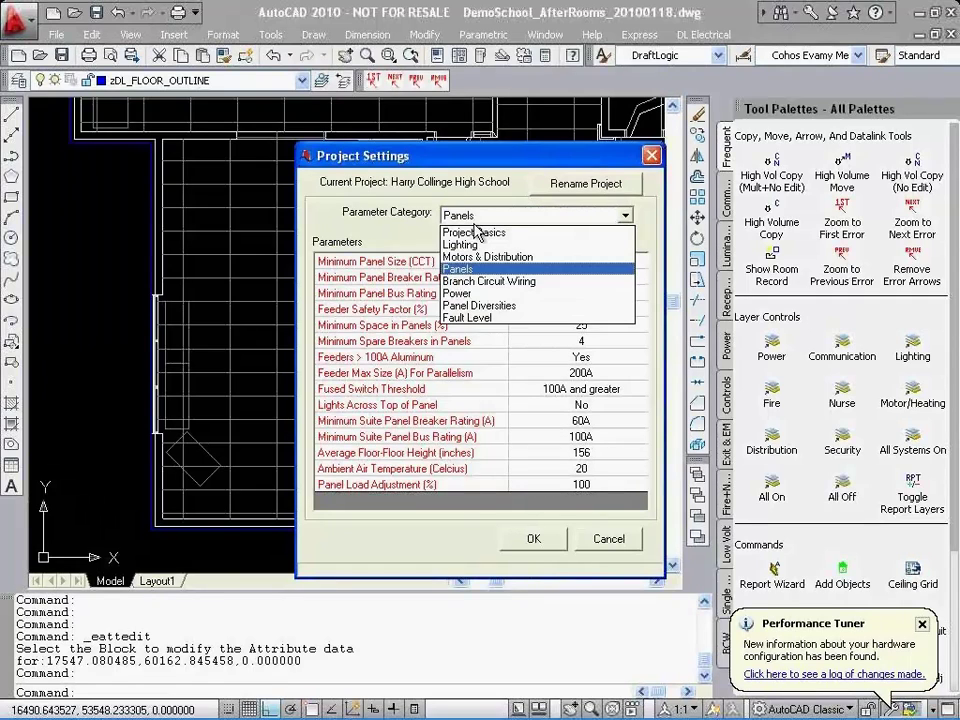
{"action": "left_click", "coordinate": [465, 281]}
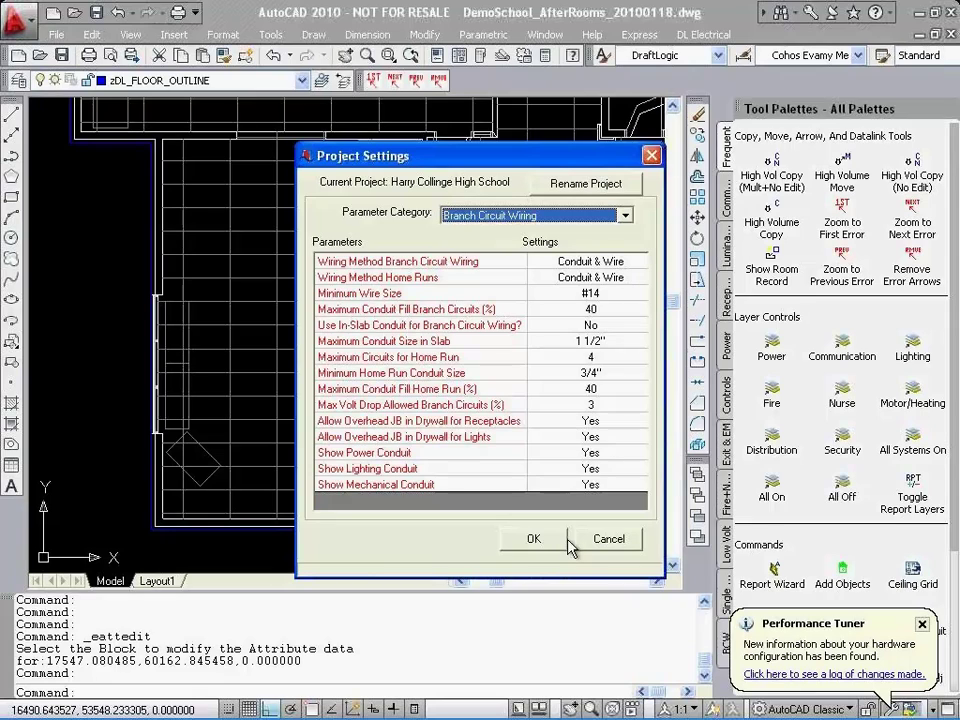
{"action": "left_click", "coordinate": [537, 541]}
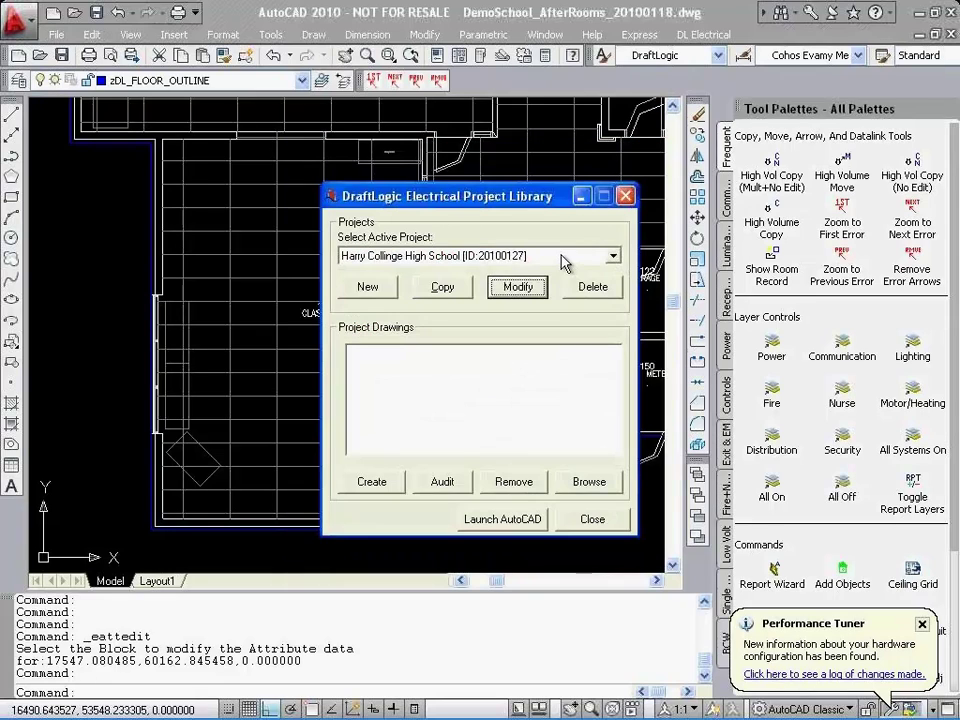
{"action": "left_click", "coordinate": [579, 196]}
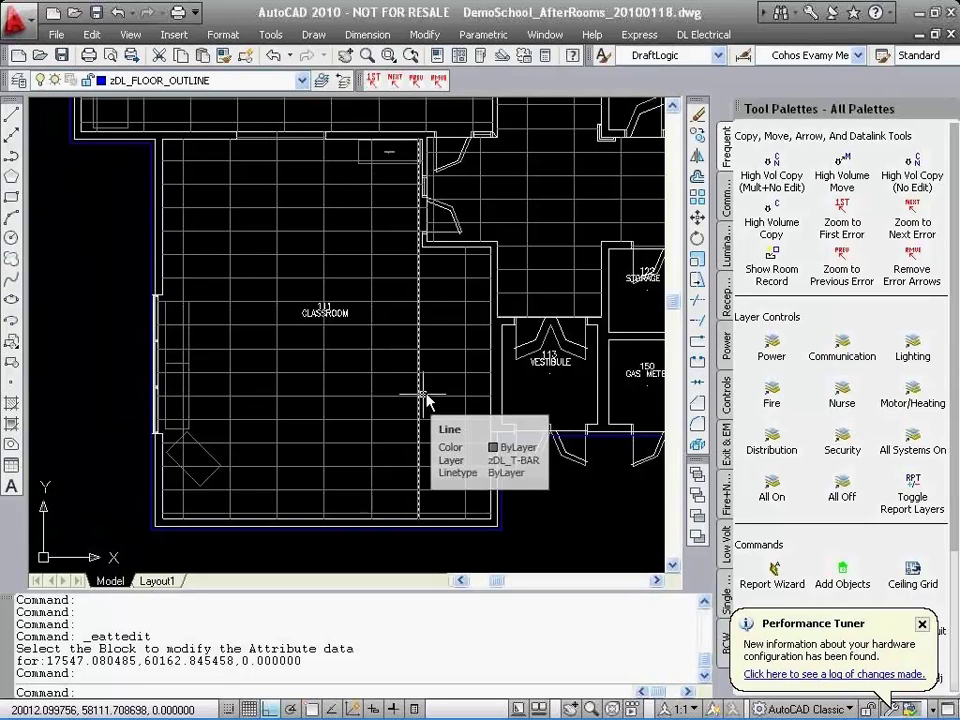
Run Automated Placement on all rooms for the Fixtures and Receptacles systems and restore the drawing window
{"action": "left_click", "coordinate": [728, 200]}
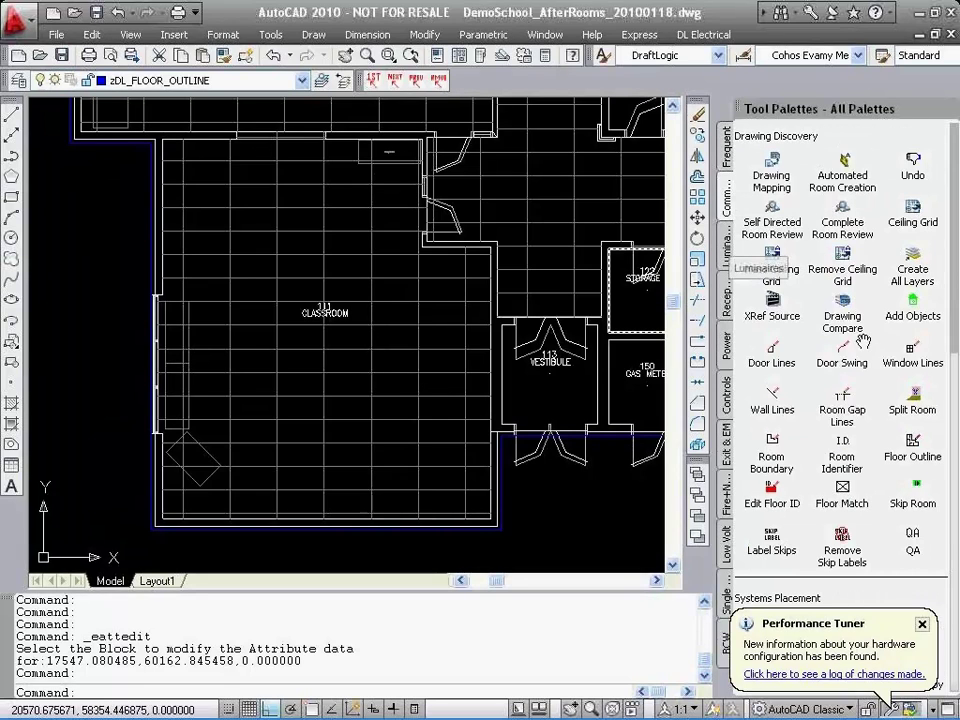
{"action": "scroll", "coordinate": [955, 425], "scroll_direction": "down", "scroll_amount": 8}
{"action": "scroll", "coordinate": [955, 425], "scroll_direction": "down", "scroll_amount": 3}
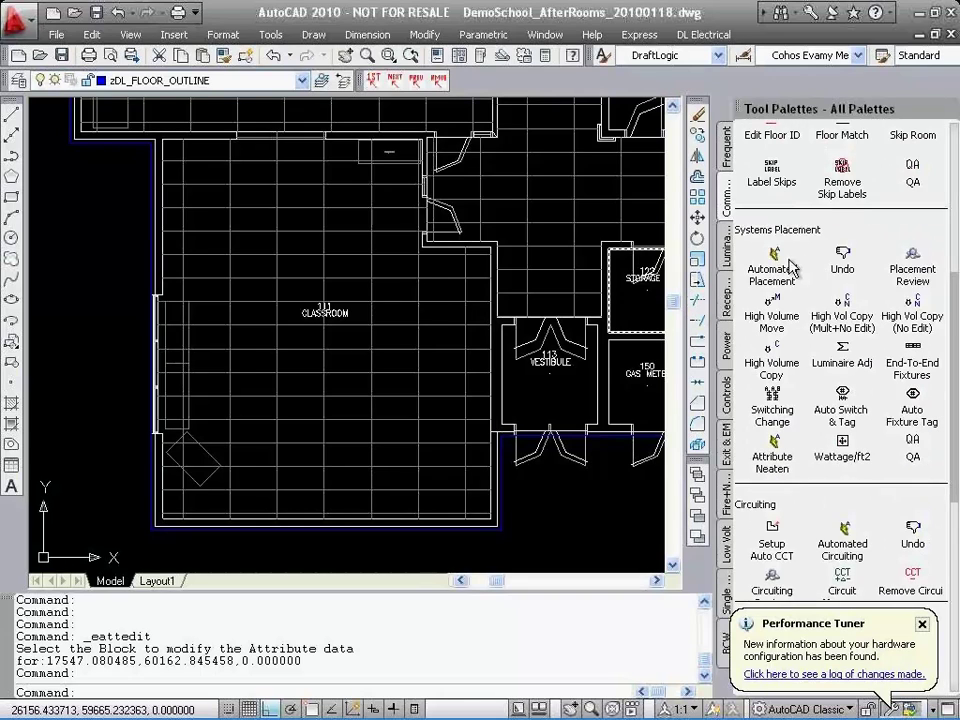
{"action": "left_click", "coordinate": [772, 265]}
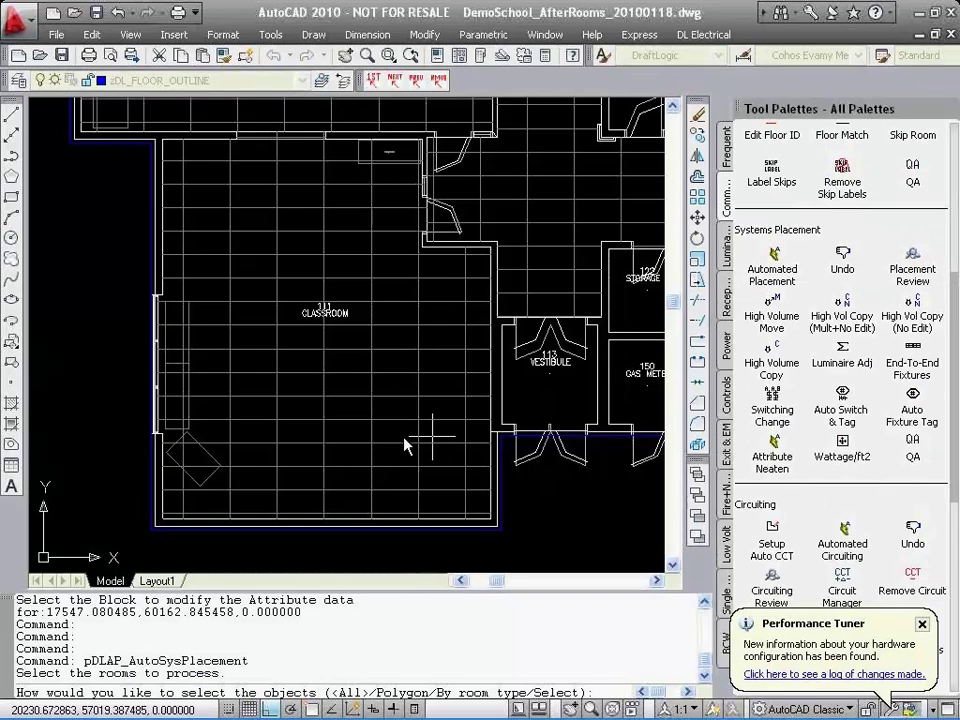
{"action": "key", "text": "Return"}
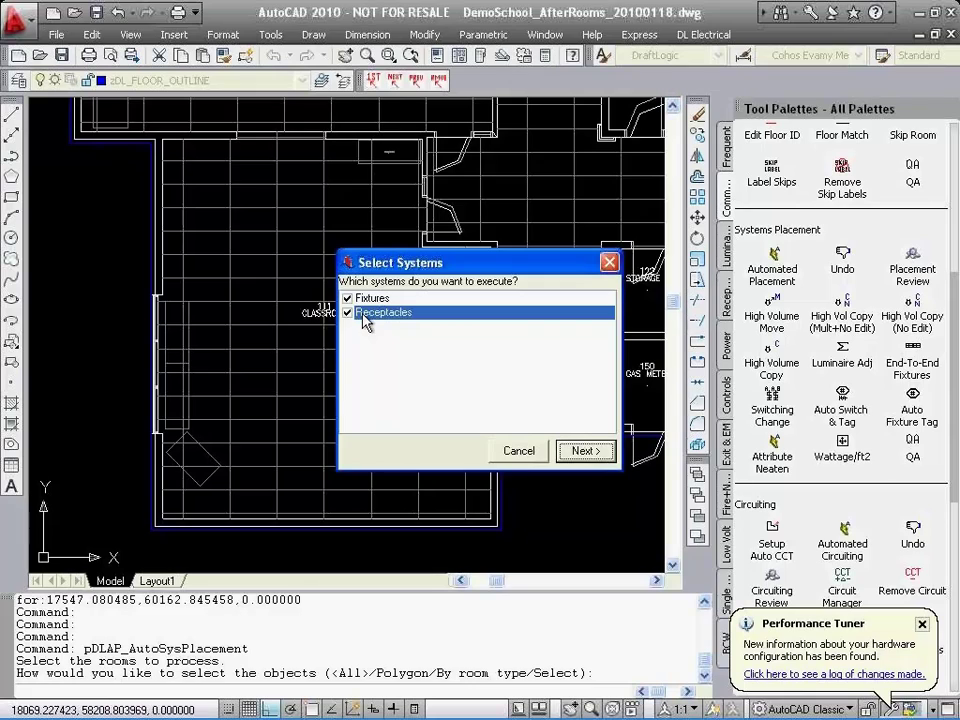
{"action": "left_click", "coordinate": [586, 451]}
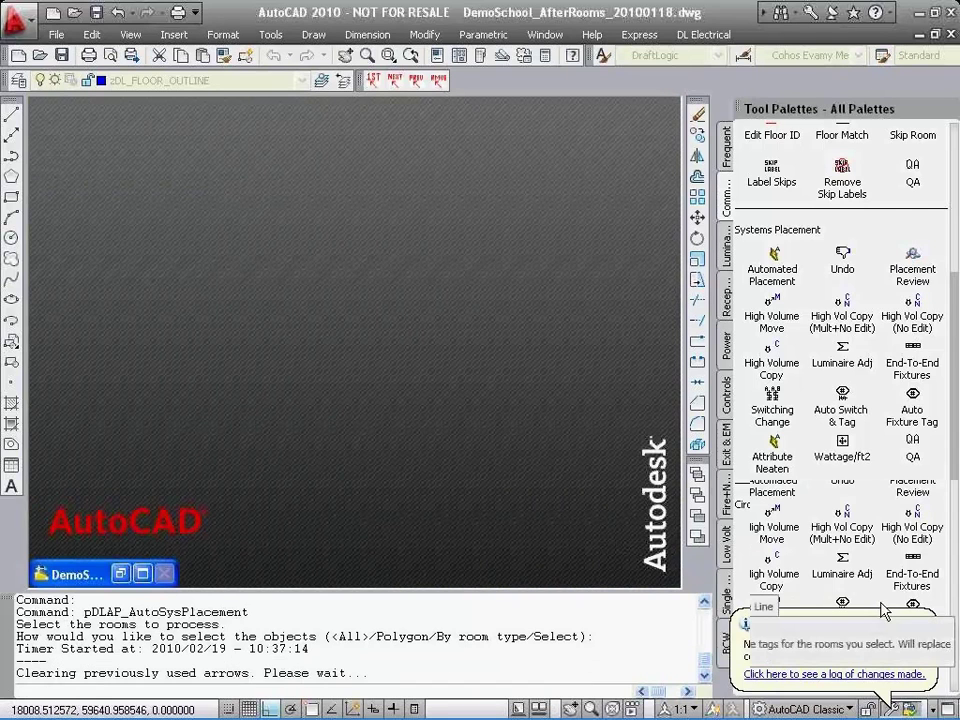
{"action": "left_click", "coordinate": [141, 574]}
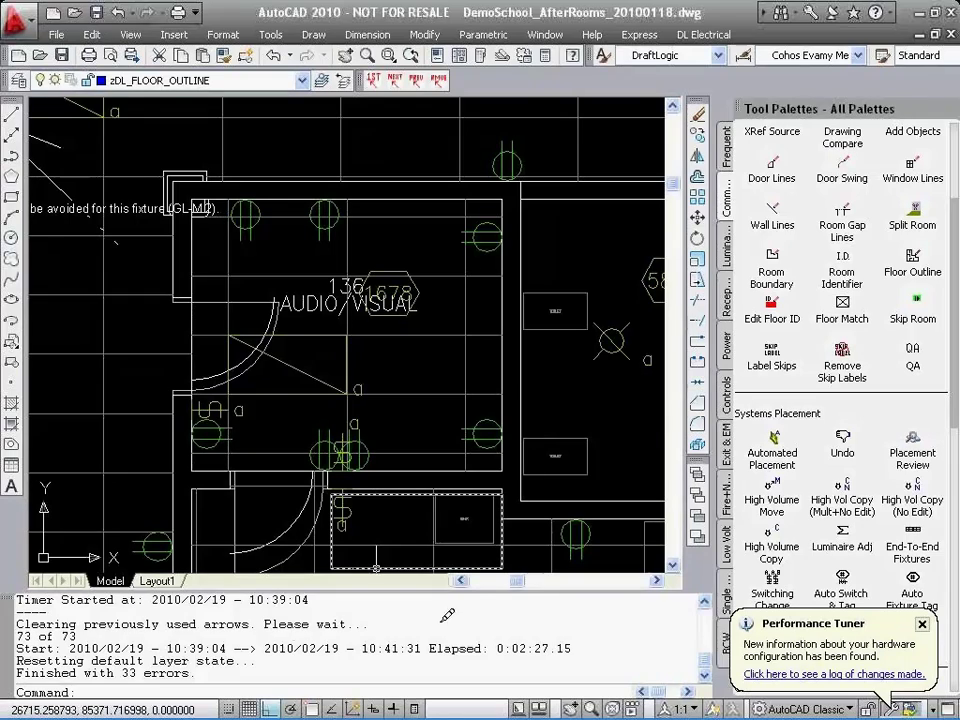
{"action": "mouse_move", "coordinate": [430, 625]}
{"action": "left_mouse_down"}
{"action": "mouse_move", "coordinate": [588, 668]}
{"action": "mouse_move", "coordinate": [456, 671]}
{"action": "mouse_move", "coordinate": [410, 625]}
{"action": "mouse_move", "coordinate": [511, 616]}
{"action": "left_mouse_up"}
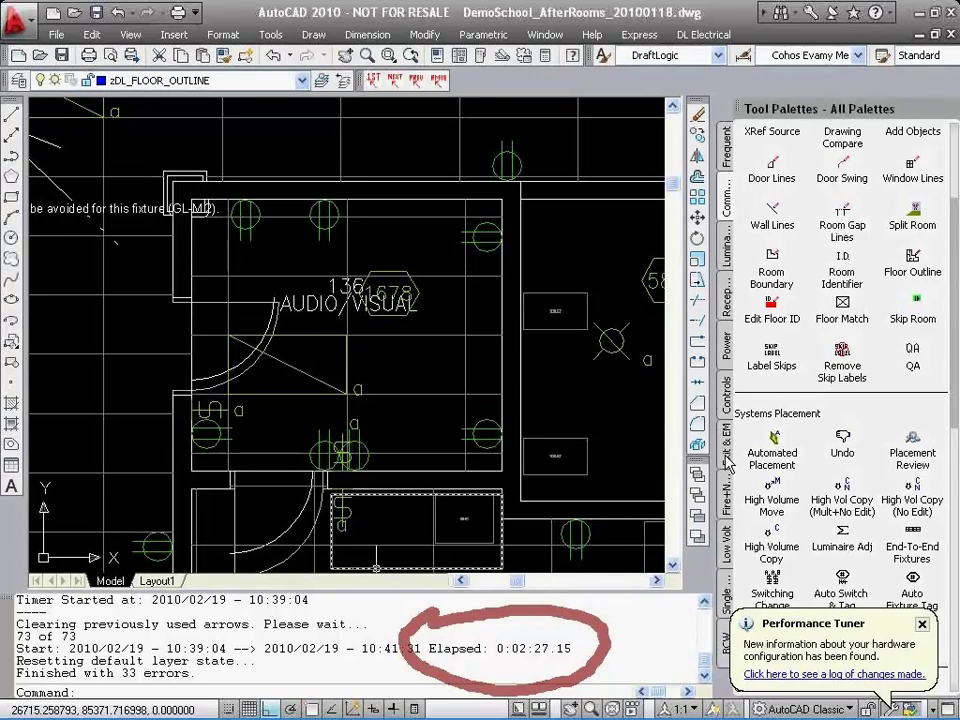
{"action": "key", "text": "Escape"}
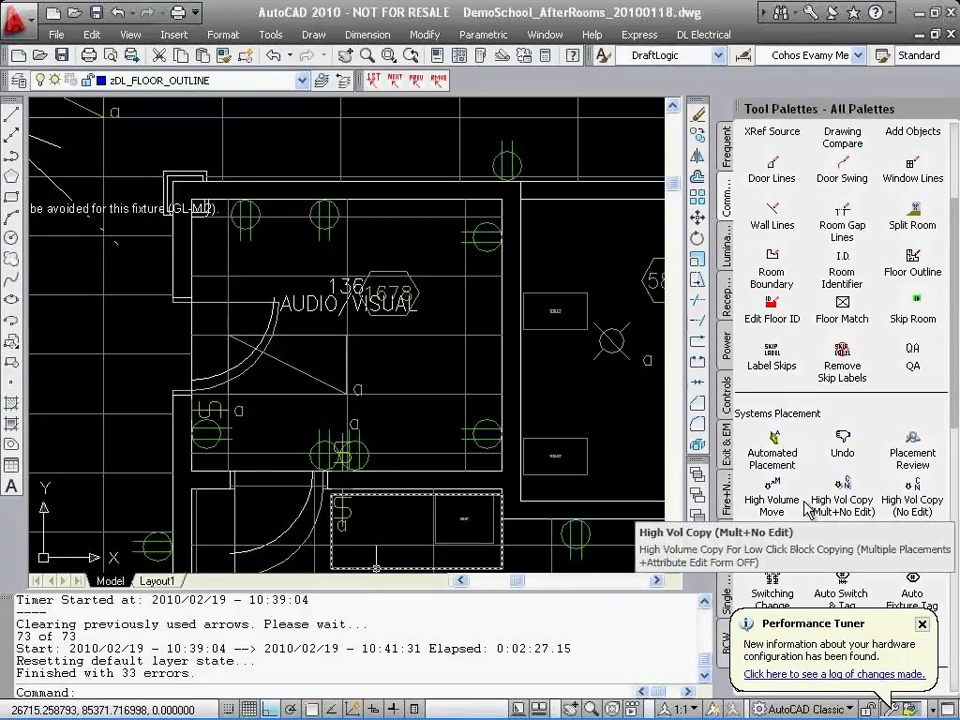
{"action": "key", "text": "Escape"}
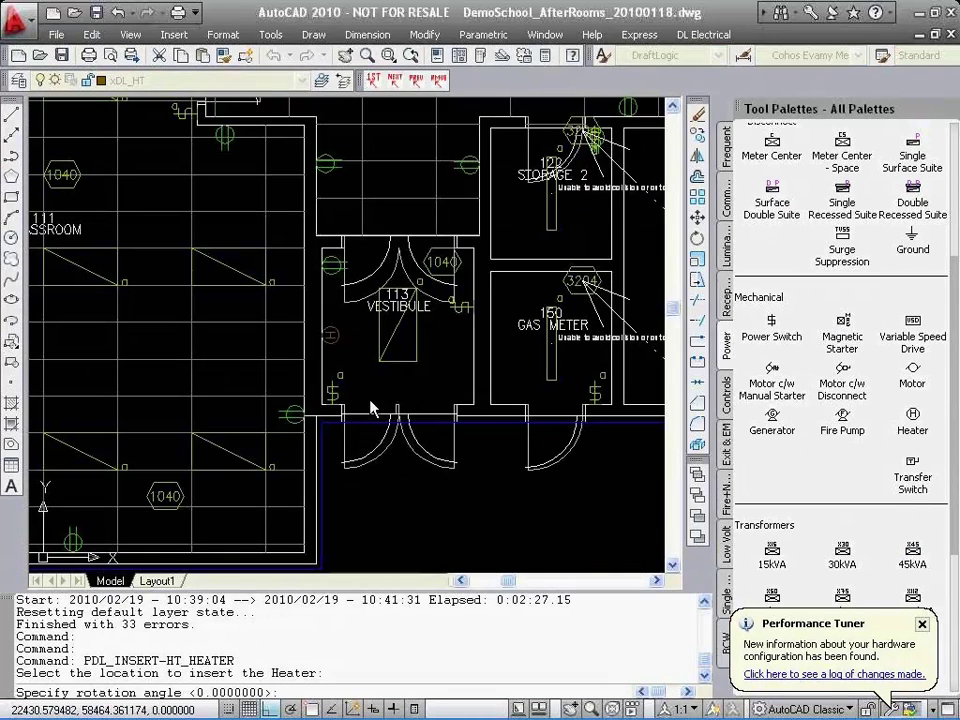
Finish inserting the heater on the wall of vestibule 113 and give it the unique name Baseboard
{"action": "left_click", "coordinate": [373, 407]}
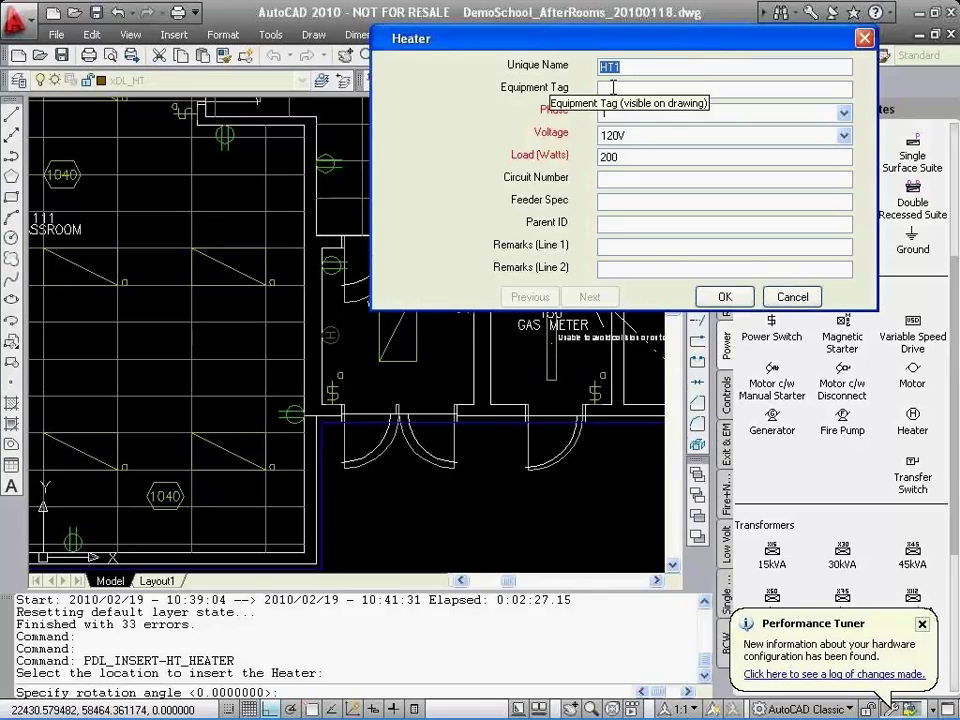
{"action": "type", "text": "Base"}
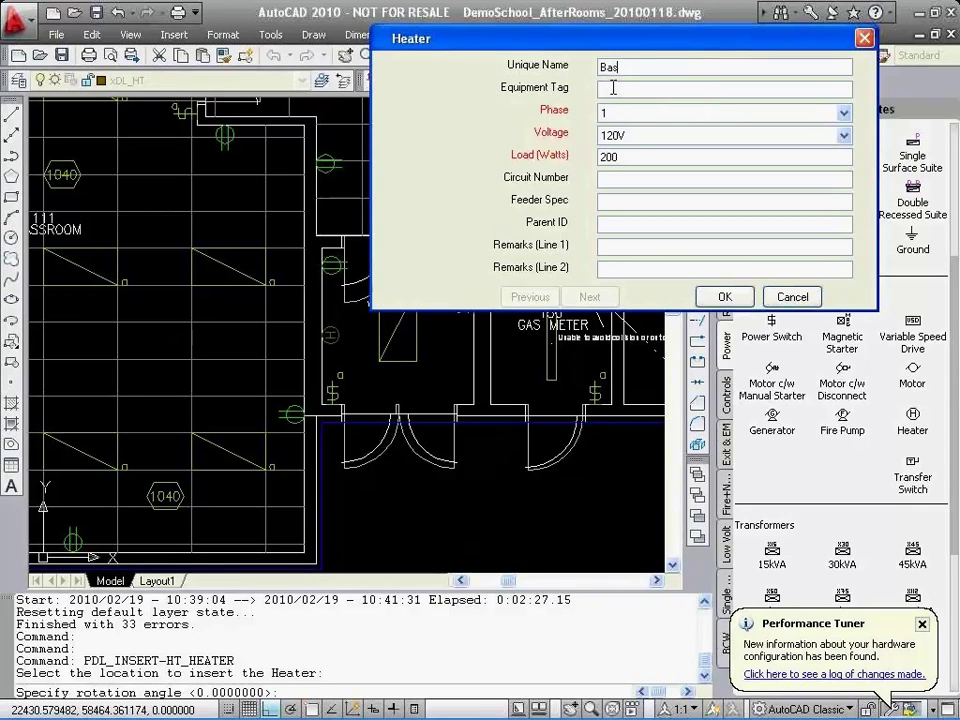
{"action": "type", "text": "board"}
{"action": "left_click", "coordinate": [722, 296]}
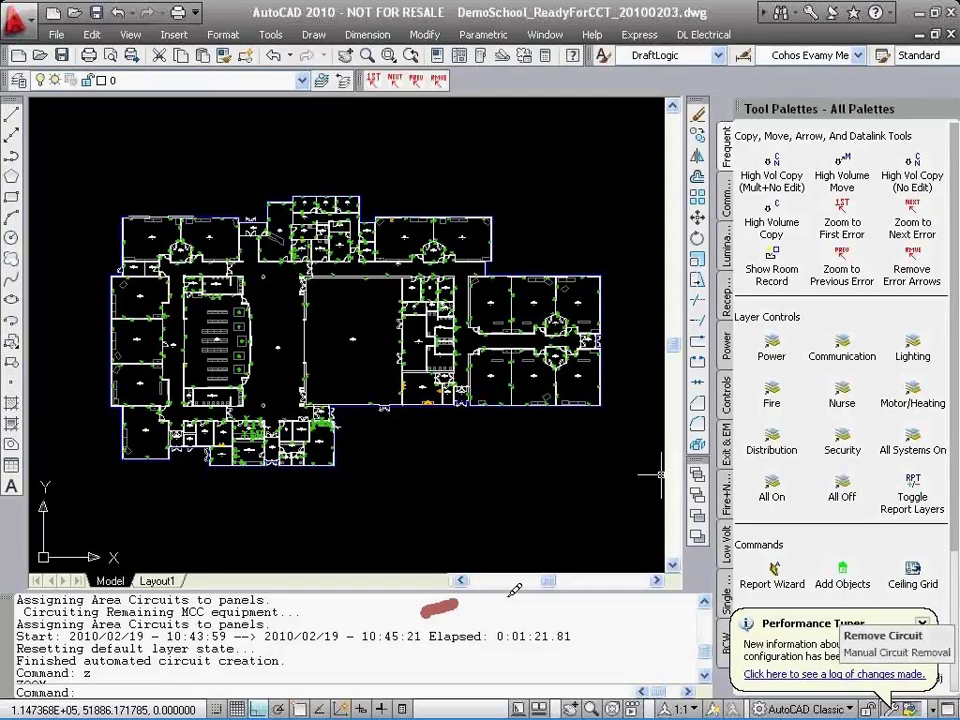
{"action": "mouse_move", "coordinate": [515, 590]}
{"action": "left_mouse_down"}
{"action": "mouse_move", "coordinate": [591, 690]}
{"action": "mouse_move", "coordinate": [506, 664]}
{"action": "left_mouse_up"}
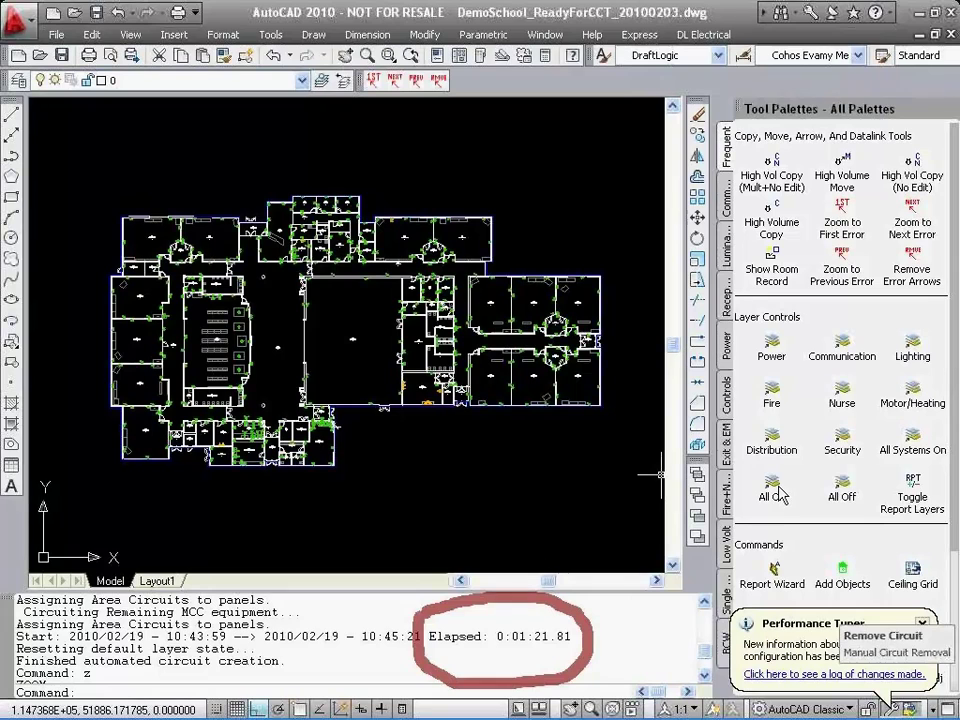
{"action": "key", "text": "Escape"}
Examine the receptacle circuit labels from classroom 105 down to classroom 107 and isolate the lighting layers
{"action": "middle_click_drag", "start_coordinate": [260, 352], "coordinate": [381, 454]}
{"action": "scroll", "coordinate": [235, 333], "scroll_direction": "up", "scroll_amount": 8}
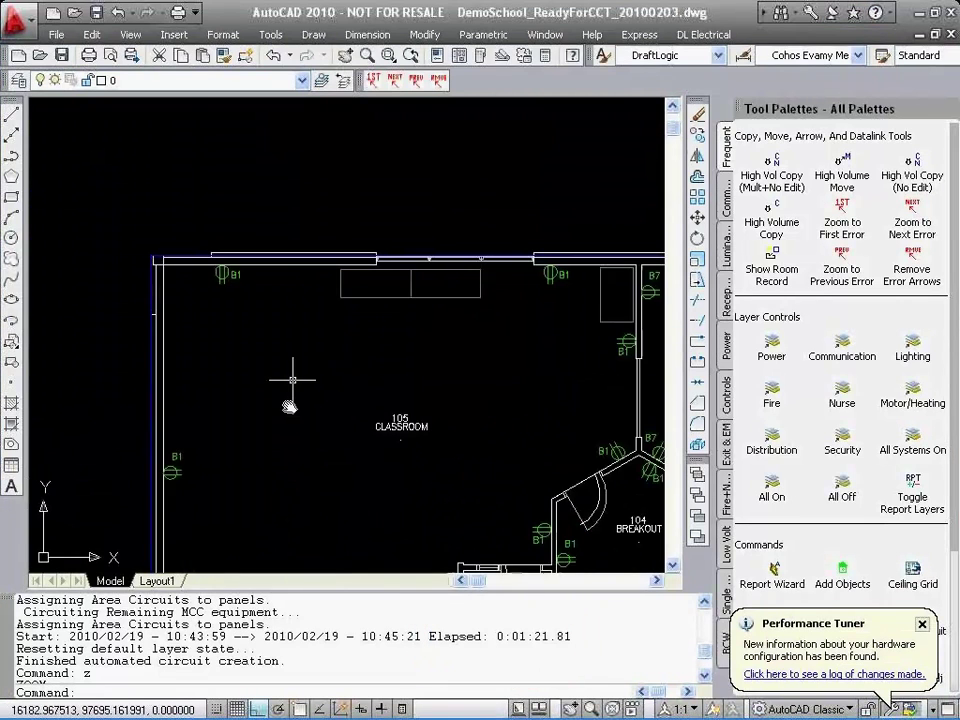
{"action": "middle_click_drag", "start_coordinate": [287, 382], "coordinate": [277, 342]}
{"action": "middle_click_drag", "start_coordinate": [331, 497], "coordinate": [304, 368]}
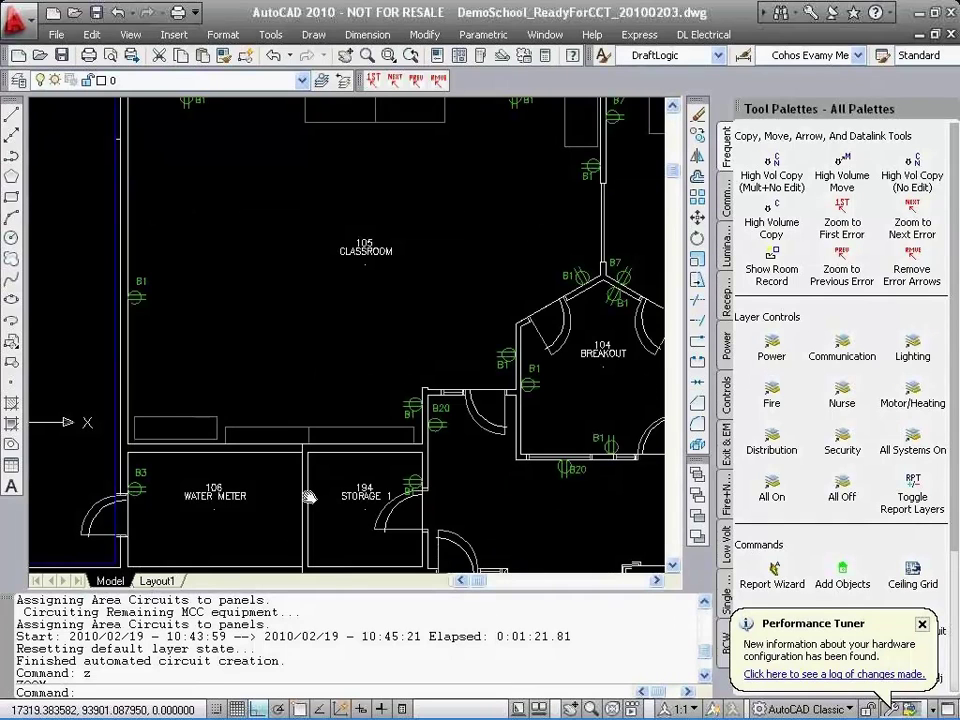
{"action": "middle_click_drag", "start_coordinate": [332, 474], "coordinate": [316, 317]}
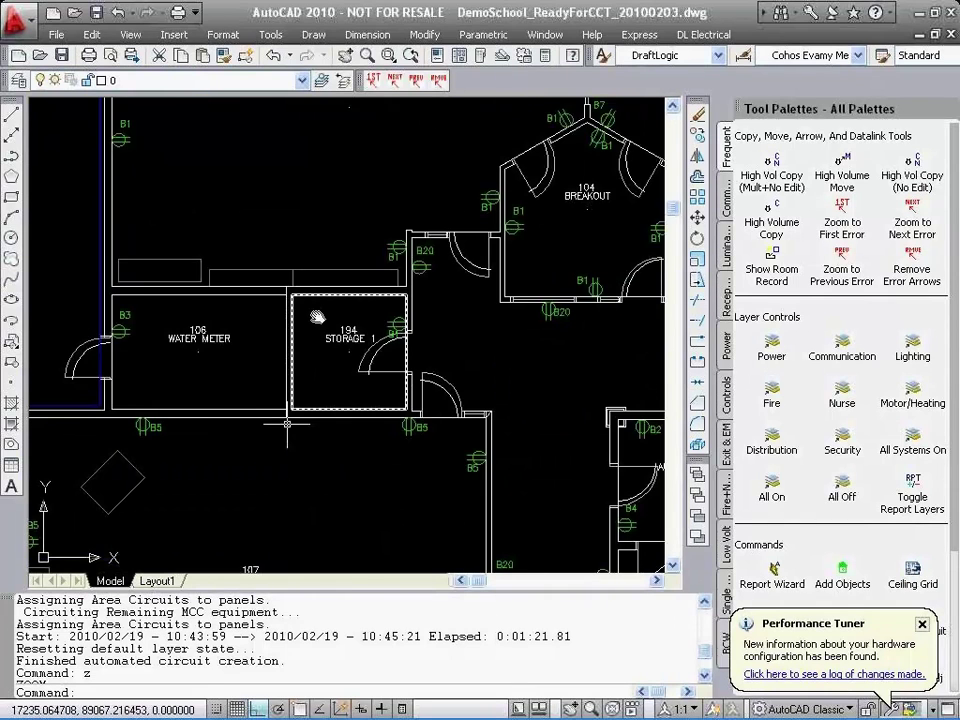
{"action": "middle_click_drag", "start_coordinate": [284, 493], "coordinate": [317, 315]}
{"action": "middle_click_drag", "start_coordinate": [332, 460], "coordinate": [340, 330]}
{"action": "left_click", "coordinate": [911, 349]}
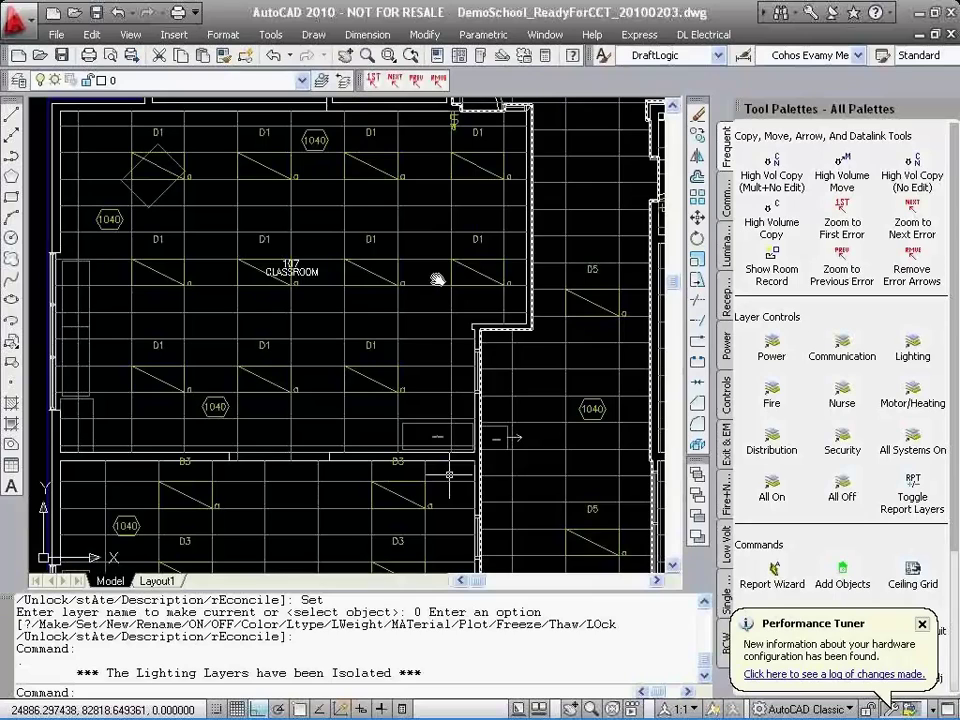
Examine the lighting circuit labels from classroom 107 down through classroom 110 to classroom 111
{"action": "middle_click_drag", "start_coordinate": [446, 457], "coordinate": [437, 280]}
{"action": "middle_click_drag", "start_coordinate": [364, 486], "coordinate": [373, 398]}
{"action": "middle_click_drag", "start_coordinate": [357, 453], "coordinate": [353, 388]}
{"action": "middle_click_drag", "start_coordinate": [359, 502], "coordinate": [354, 356]}
{"action": "middle_click_drag", "start_coordinate": [356, 405], "coordinate": [347, 349]}
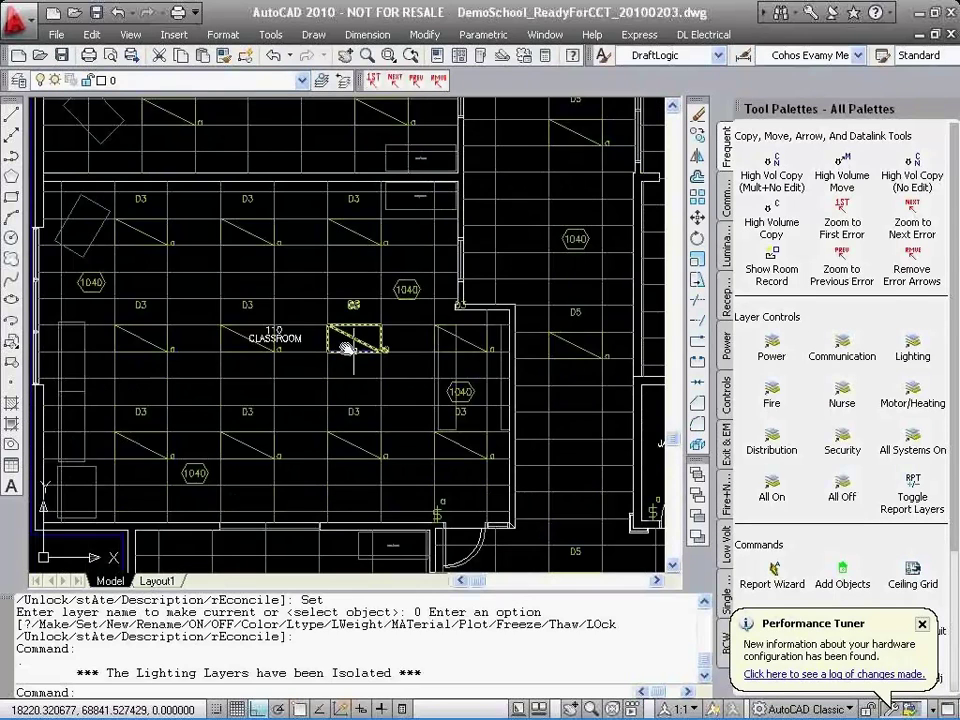
{"action": "middle_click_drag", "start_coordinate": [343, 478], "coordinate": [348, 402]}
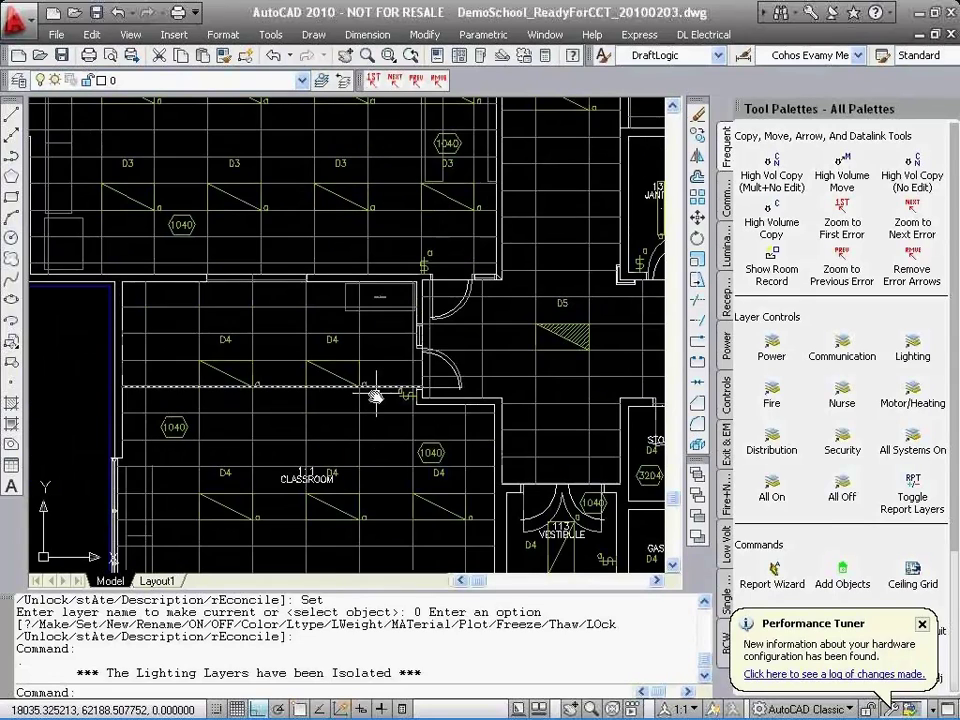
{"action": "middle_click_drag", "start_coordinate": [376, 430], "coordinate": [364, 326]}
{"action": "middle_click_drag", "start_coordinate": [364, 384], "coordinate": [362, 344]}
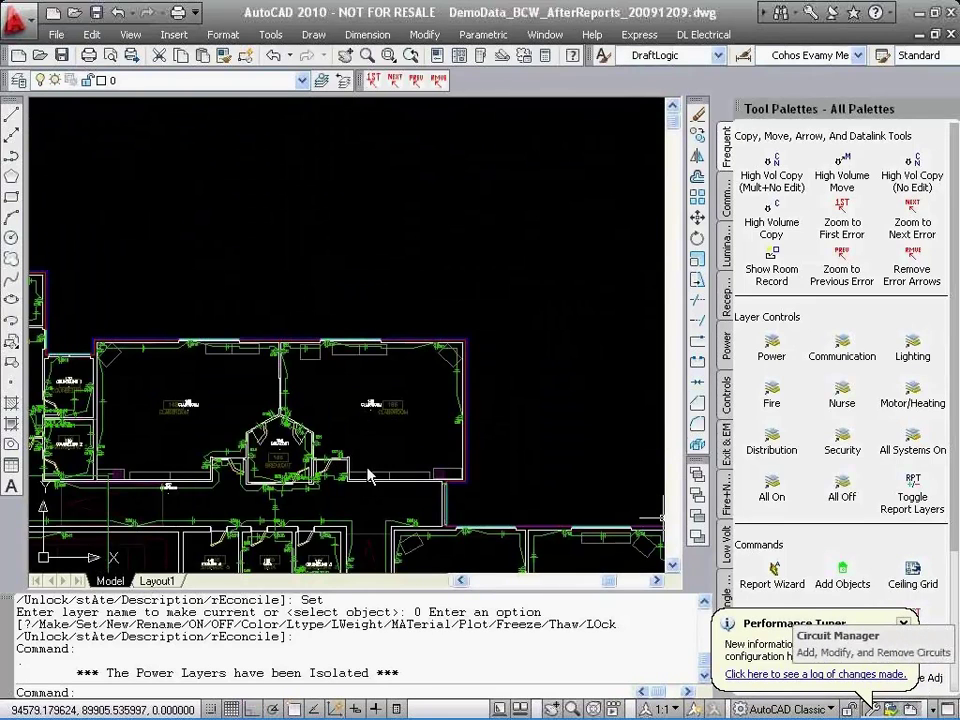
Examine the receptacle branch circuit wiring in classrooms 165 and 168 of the DemoData_BCW_AfterReports drawing
{"action": "scroll", "coordinate": [371, 441], "scroll_direction": "up", "scroll_amount": 5}
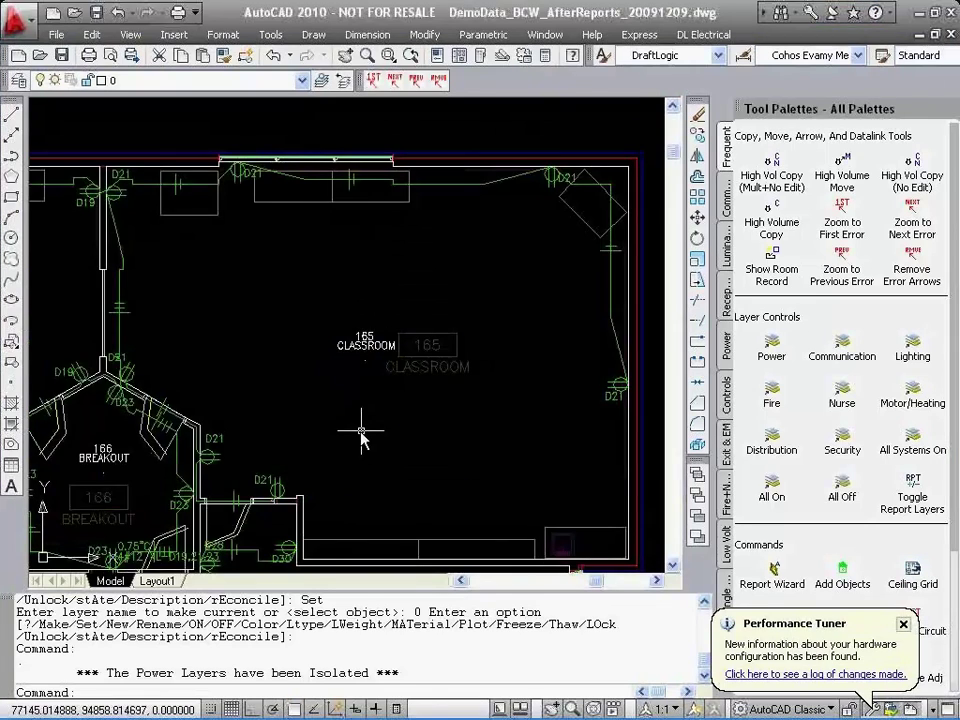
{"action": "middle_click_drag", "start_coordinate": [362, 433], "coordinate": [374, 400]}
{"action": "mouse_move", "coordinate": [223, 352]}
{"action": "middle_mouse_down"}
{"action": "mouse_move", "coordinate": [352, 354]}
{"action": "mouse_move", "coordinate": [311, 341]}
{"action": "mouse_move", "coordinate": [321, 354]}
{"action": "mouse_move", "coordinate": [501, 360]}
{"action": "middle_mouse_up"}
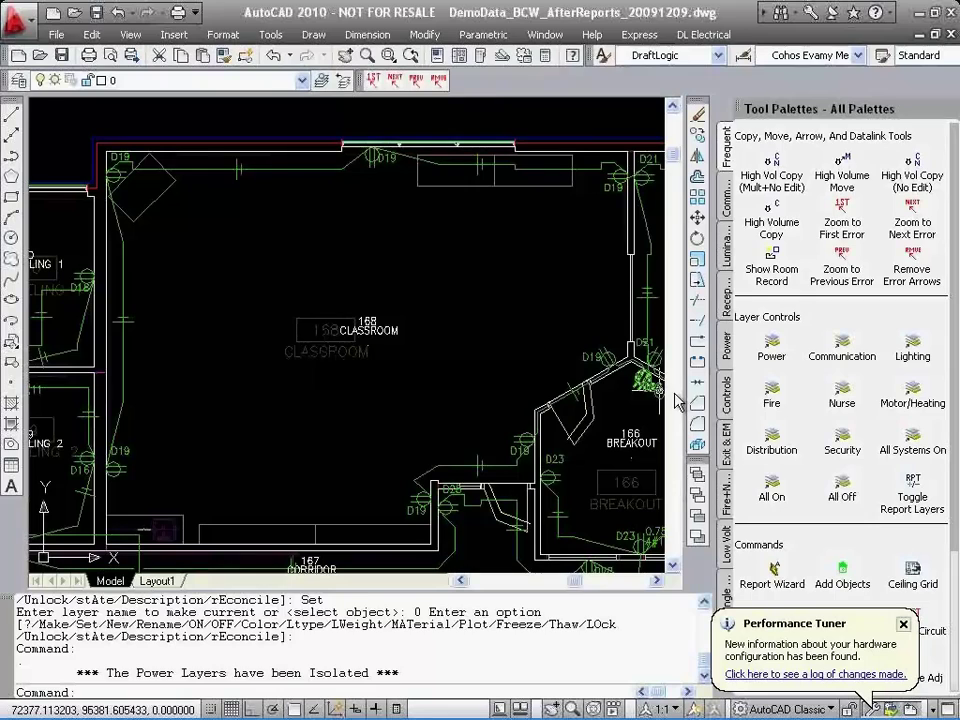
Isolate the lighting layers and examine the fixture wiring around classroom 168, breakout 166 and the whole building
{"action": "left_click", "coordinate": [911, 345]}
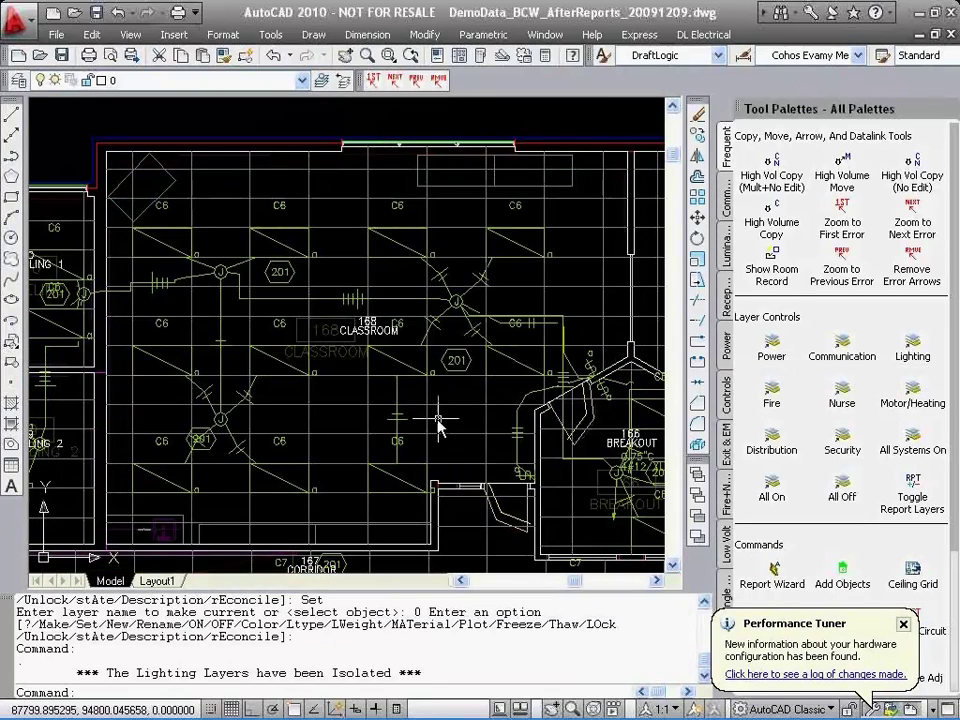
{"action": "middle_click_drag", "start_coordinate": [435, 420], "coordinate": [328, 388]}
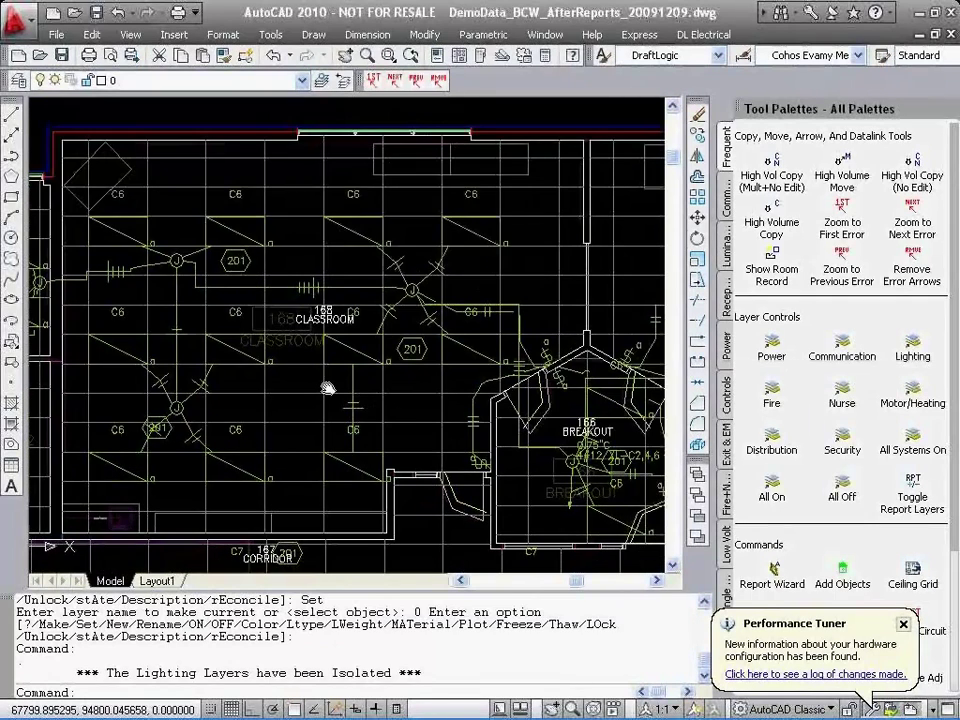
{"action": "mouse_move", "coordinate": [437, 370]}
{"action": "middle_mouse_down"}
{"action": "mouse_move", "coordinate": [267, 365]}
{"action": "mouse_move", "coordinate": [373, 381]}
{"action": "mouse_move", "coordinate": [381, 342]}
{"action": "mouse_move", "coordinate": [442, 276]}
{"action": "middle_mouse_up"}
{"action": "scroll", "coordinate": [360, 383], "scroll_direction": "down", "scroll_amount": 4}
{"action": "scroll", "coordinate": [372, 400], "scroll_direction": "down", "scroll_amount": 2}
{"action": "middle_click_drag", "start_coordinate": [183, 417], "coordinate": [318, 402]}
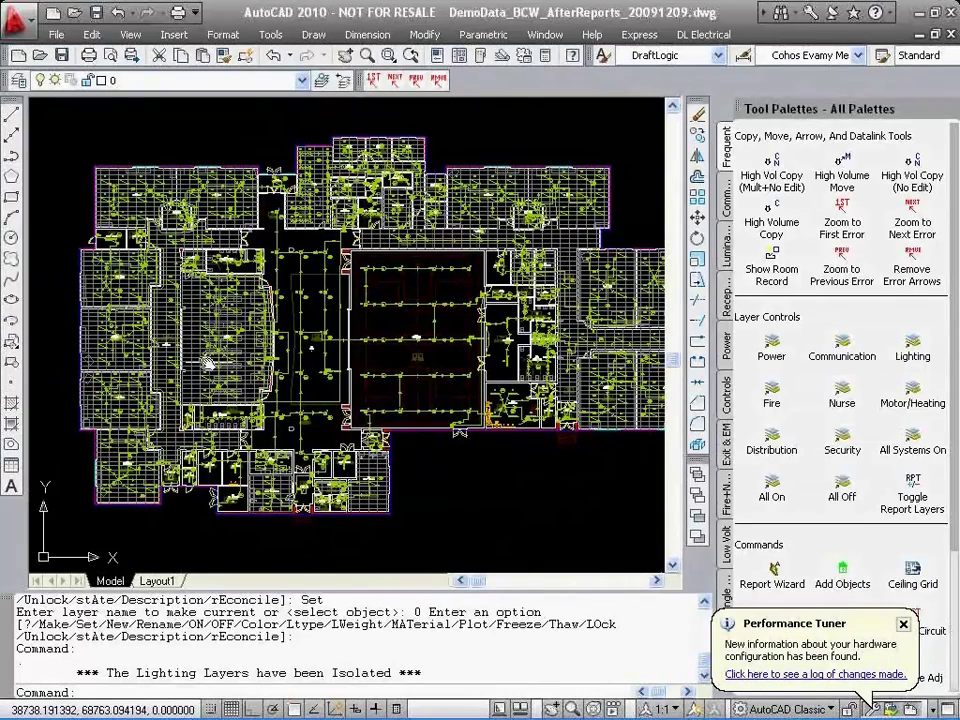
{"action": "scroll", "coordinate": [235, 336], "scroll_direction": "up", "scroll_amount": 3}
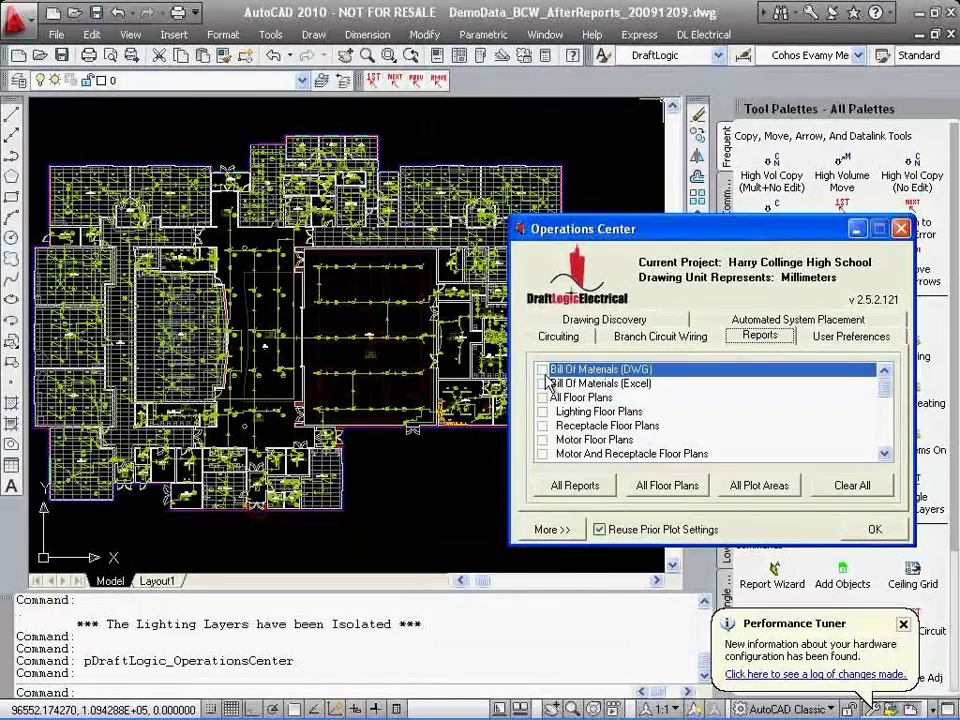
Include the Bill Of Materials (DWG), Lighting Floor Plans, All Systems But Lighting Floor Plans and Kitchen Schedule reports
{"action": "left_click", "coordinate": [543, 370]}
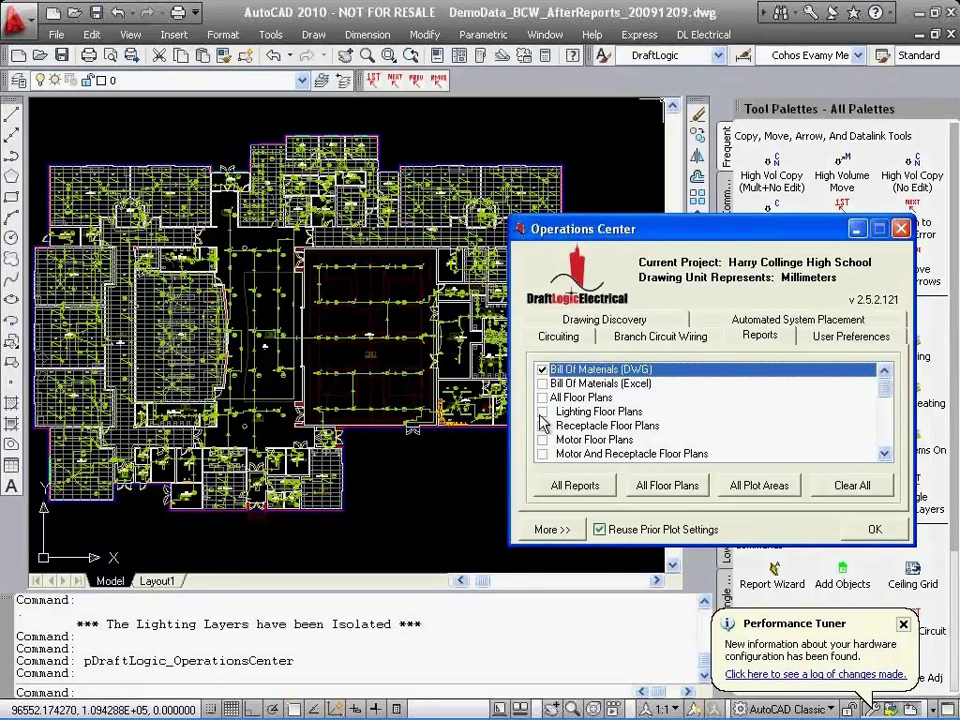
{"action": "left_click", "coordinate": [543, 418]}
{"action": "scroll", "coordinate": [543, 415], "scroll_direction": "down", "scroll_amount": 2}
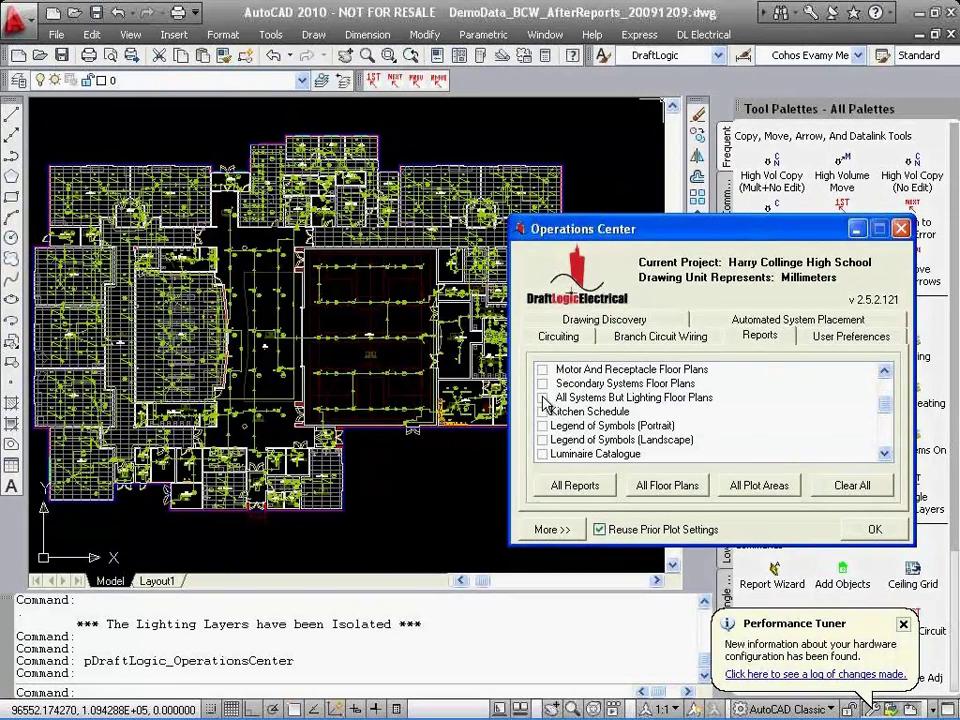
{"action": "left_click", "coordinate": [543, 400]}
{"action": "left_click", "coordinate": [543, 412]}
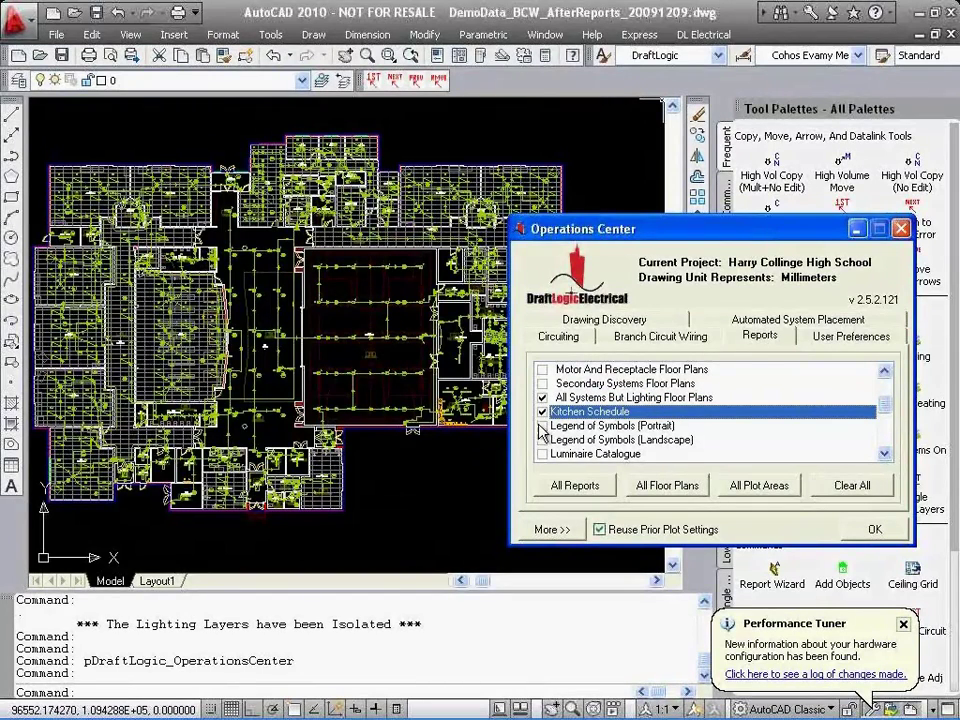
Add the portrait Legend of Symbols, Luminaire Catalogue, Luminaire Schedule, portrait Single Line Diagram and Wattage Per Square Foot, and run the reports
{"action": "left_click", "coordinate": [542, 426]}
{"action": "left_click", "coordinate": [543, 454]}
{"action": "scroll", "coordinate": [545, 420], "scroll_direction": "down", "scroll_amount": 2}
{"action": "left_click", "coordinate": [543, 383]}
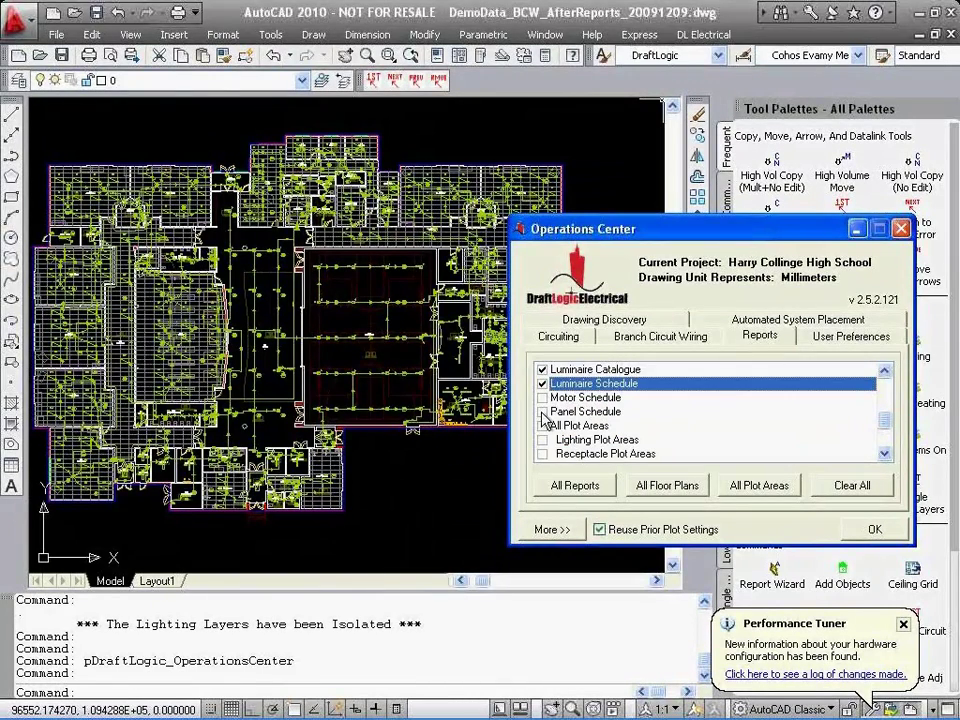
{"action": "scroll", "coordinate": [545, 420], "scroll_direction": "down", "scroll_amount": 2}
{"action": "left_click", "coordinate": [542, 397]}
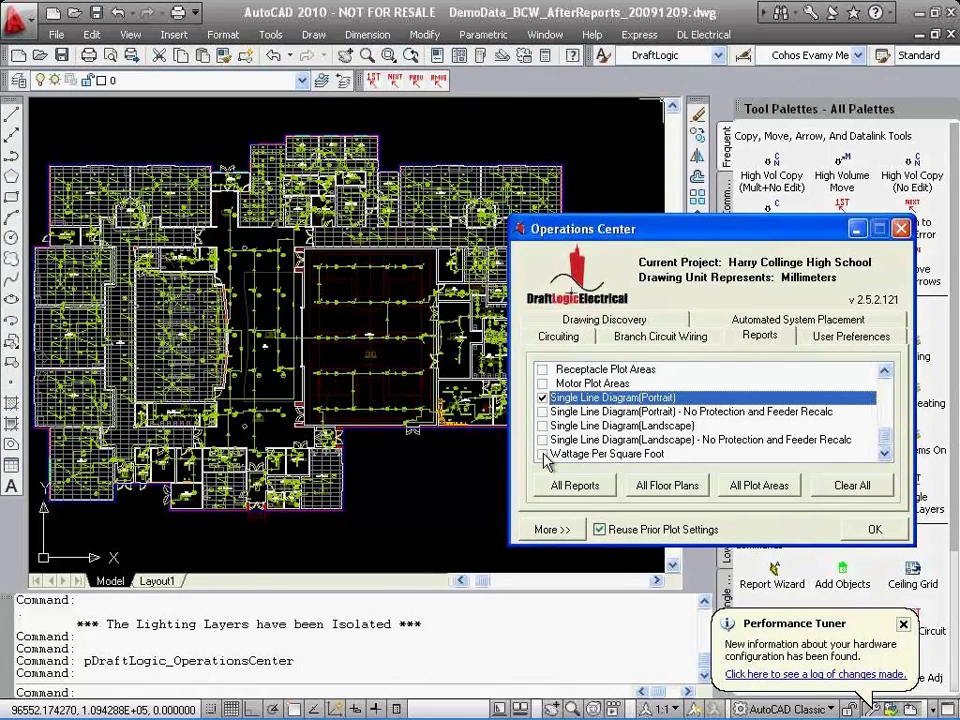
{"action": "left_click", "coordinate": [543, 454]}
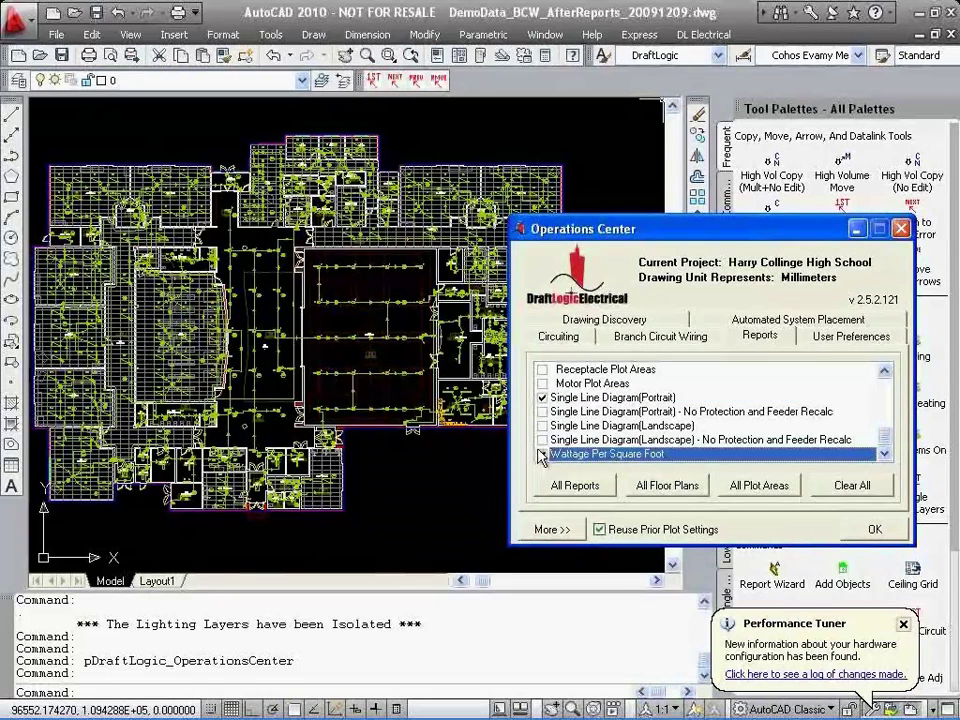
{"action": "left_click", "coordinate": [868, 530]}
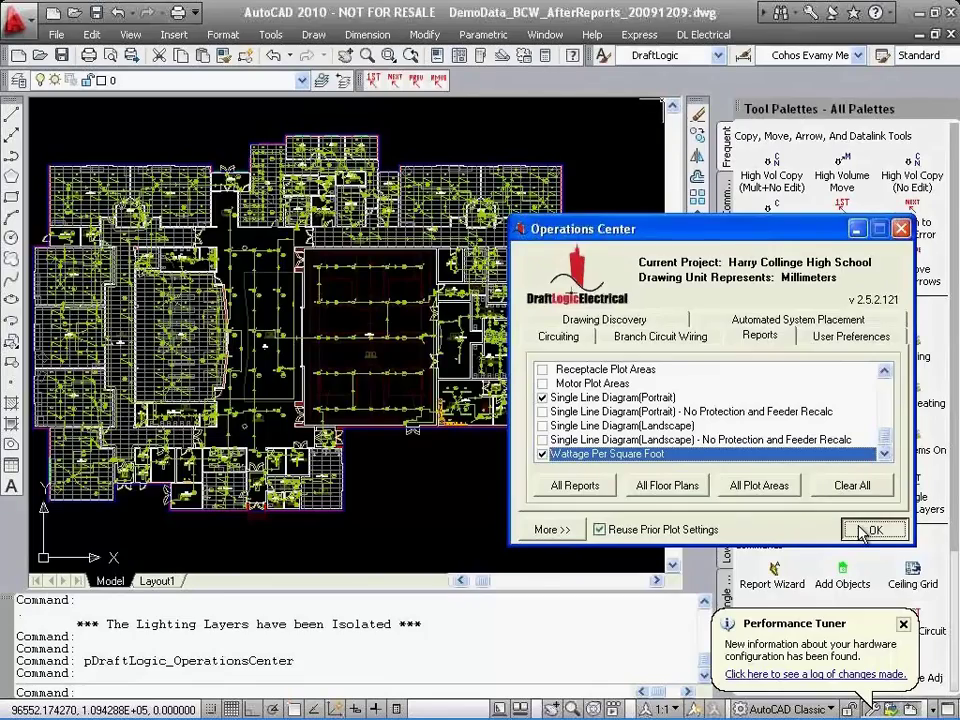
Examine the Bill of Materials from conduit and wiring to the panel and transformer totals, closing the tool palettes for more room
{"action": "scroll", "coordinate": [287, 310], "scroll_direction": "up", "scroll_amount": 1}
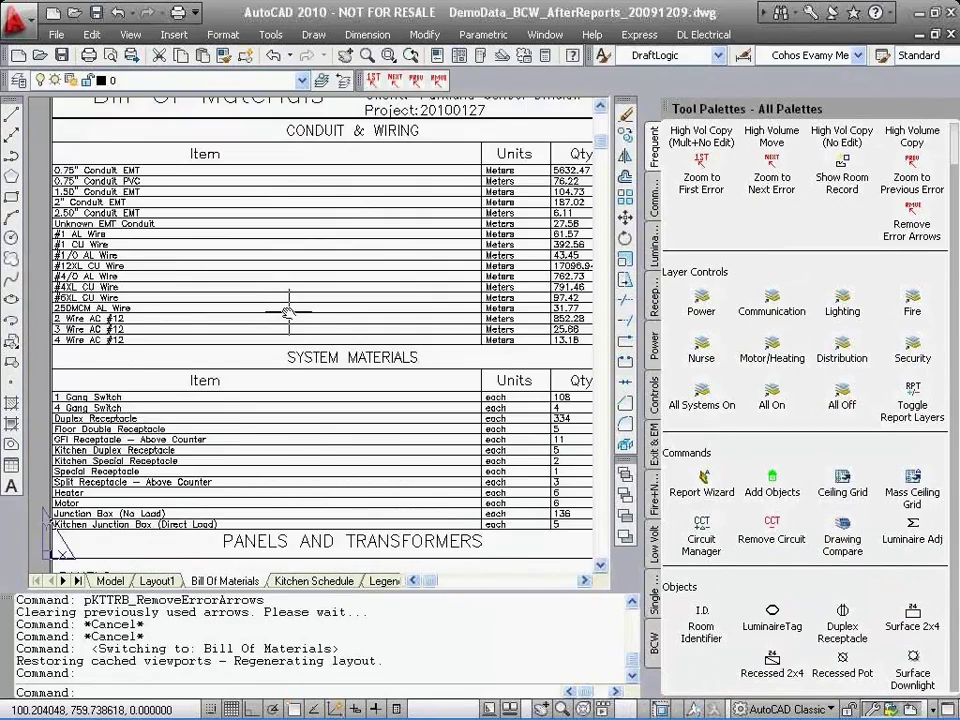
{"action": "scroll", "coordinate": [103, 388], "scroll_direction": "down", "scroll_amount": 2}
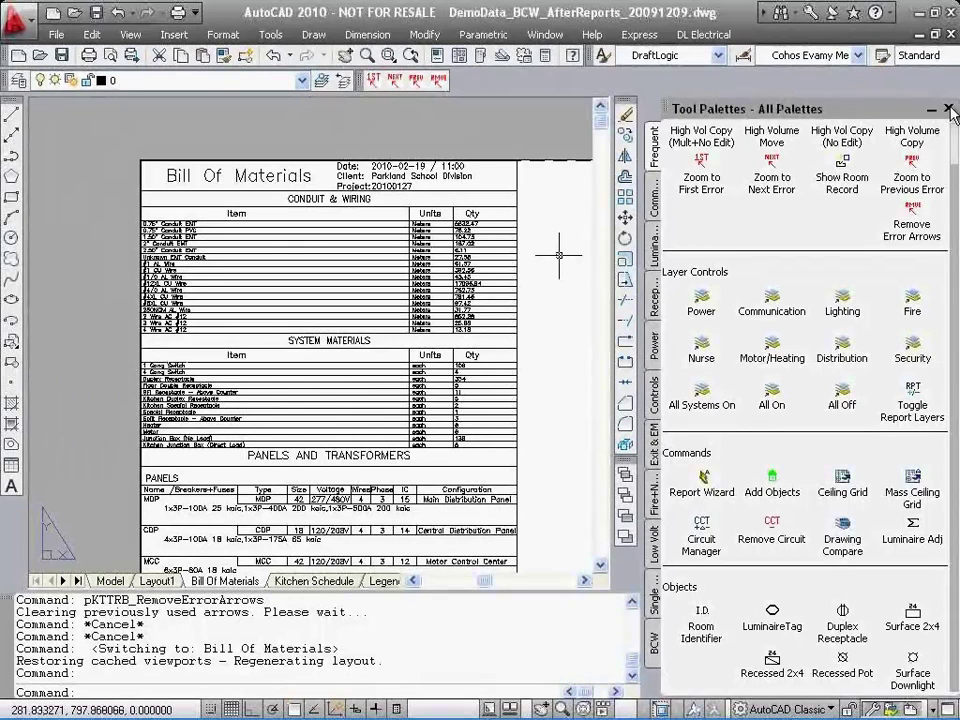
{"action": "left_click", "coordinate": [948, 108]}
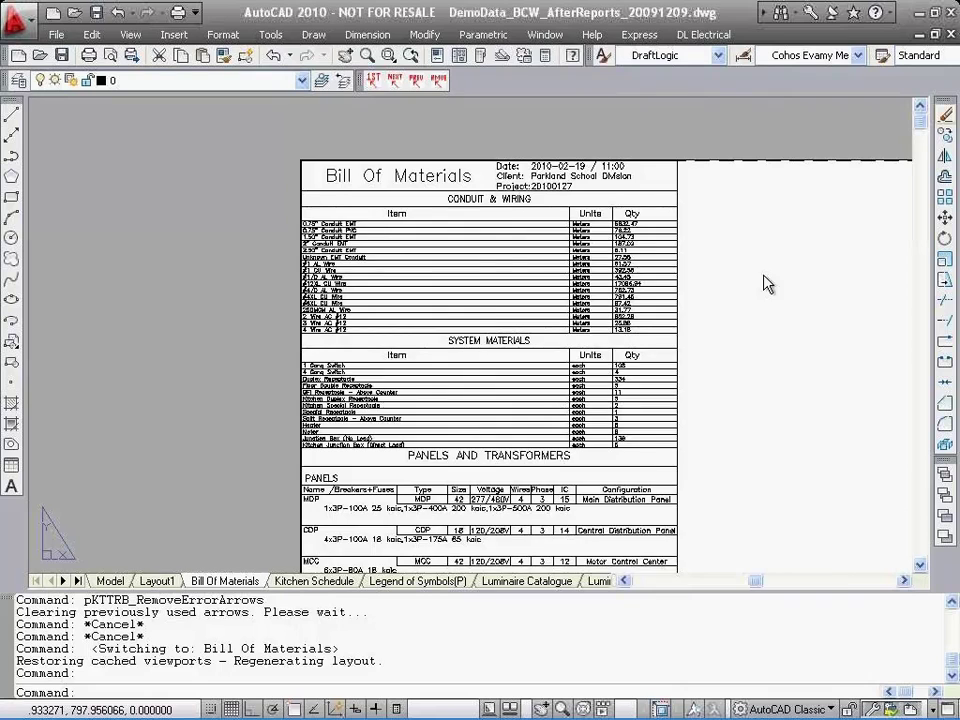
{"action": "scroll", "coordinate": [764, 275], "scroll_direction": "up", "scroll_amount": 2}
{"action": "middle_click_drag", "start_coordinate": [764, 275], "coordinate": [638, 412]}
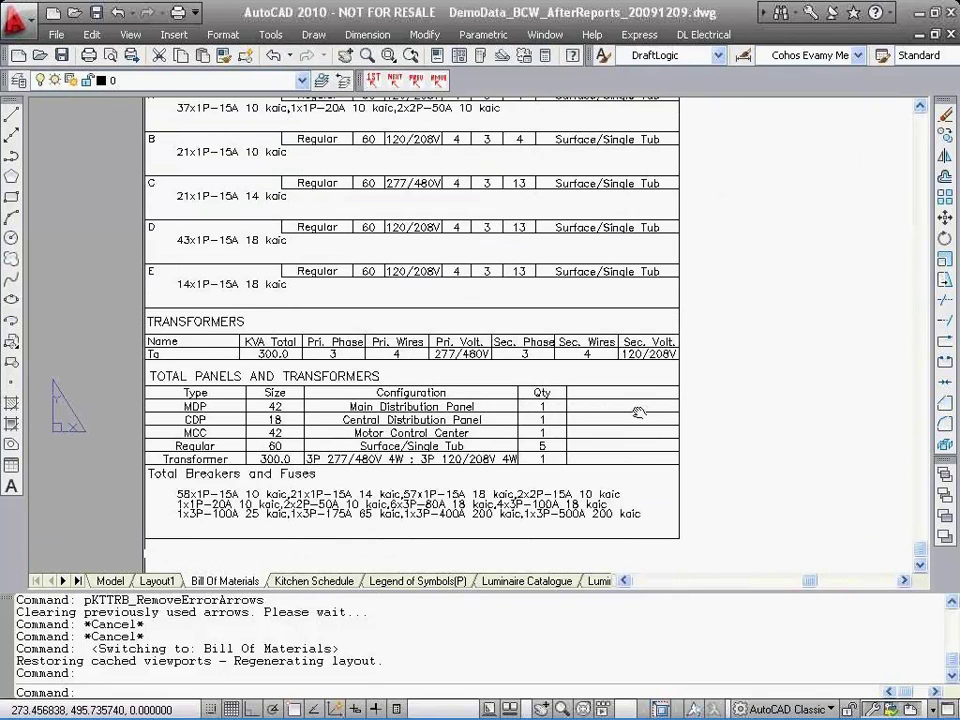
Open the Luminaire Catalogue layout and examine the fixture entries with their pictures and specifications
{"action": "left_click", "coordinate": [505, 580]}
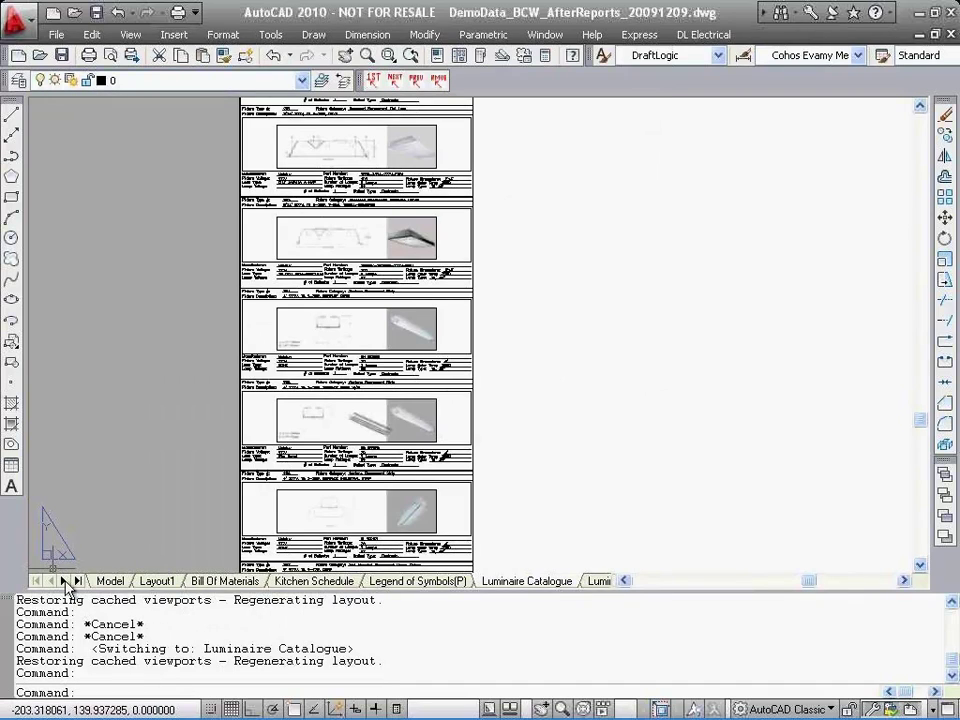
{"action": "left_click", "coordinate": [63, 581]}
{"action": "left_click", "coordinate": [64, 582]}
{"action": "left_click", "coordinate": [64, 582]}
{"action": "left_click", "coordinate": [64, 582]}
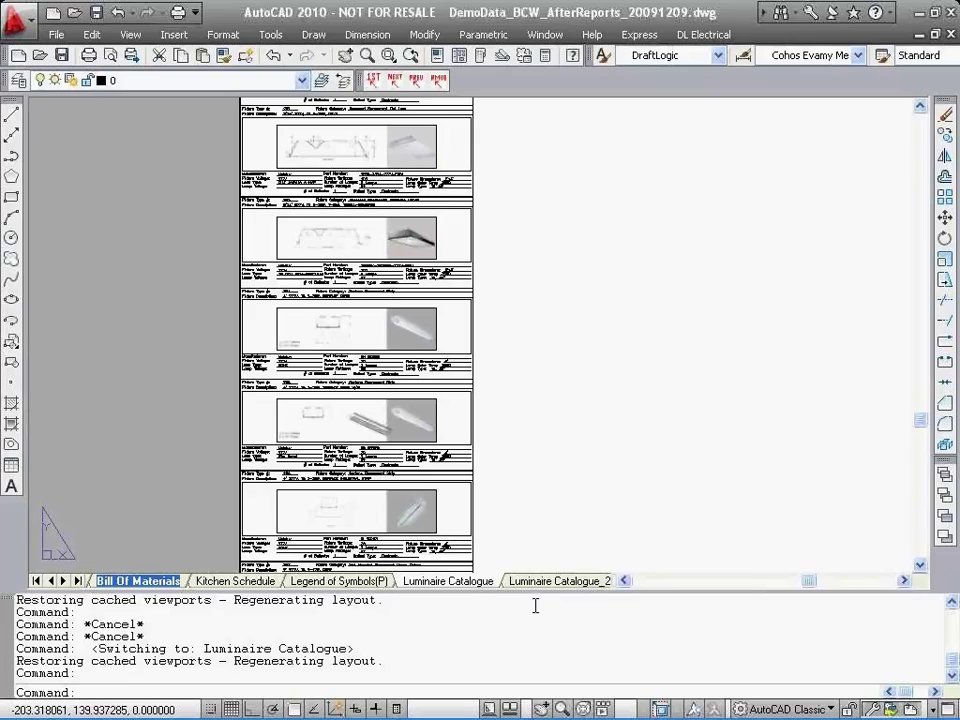
{"action": "left_click", "coordinate": [63, 580]}
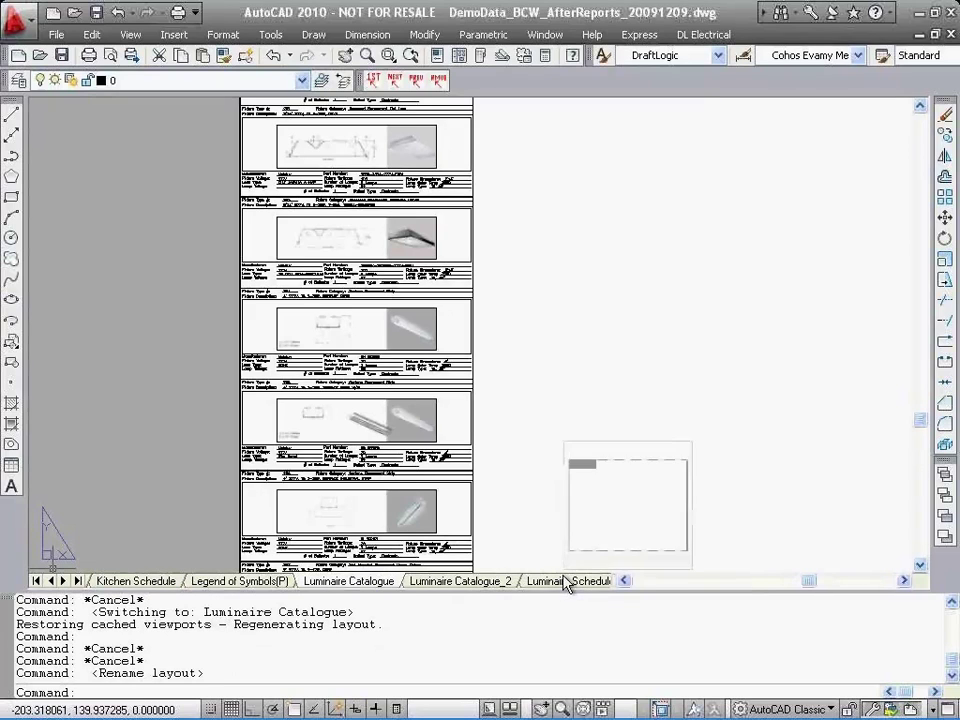
{"action": "scroll", "coordinate": [495, 450], "scroll_direction": "up", "scroll_amount": 4}
{"action": "middle_click_drag", "start_coordinate": [656, 444], "coordinate": [622, 473]}
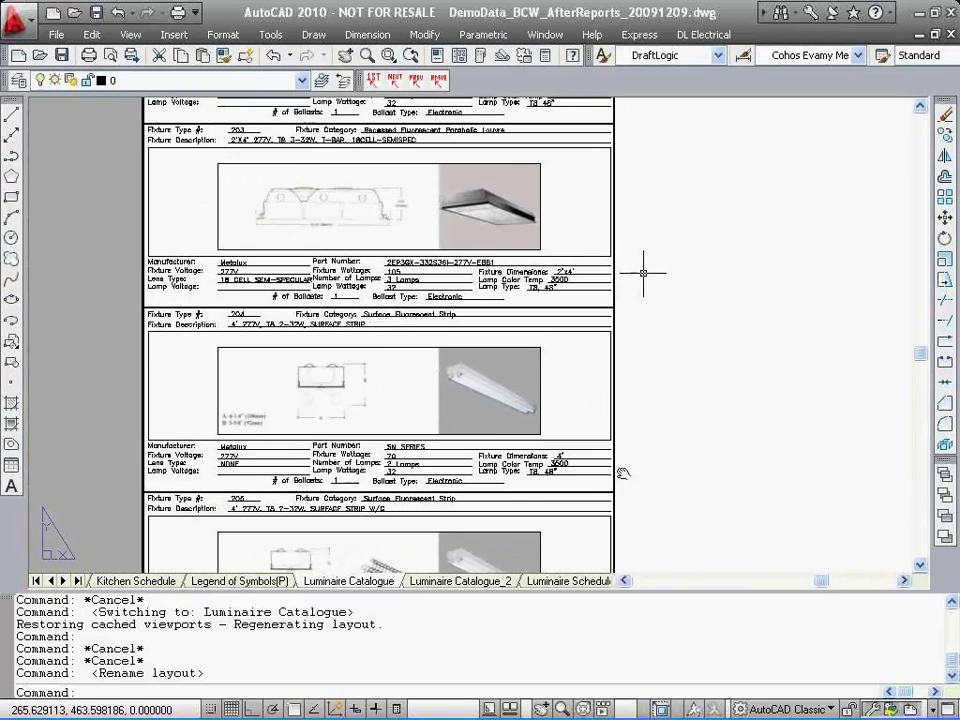
{"action": "middle_click_drag", "start_coordinate": [643, 272], "coordinate": [649, 413]}
Open the Luminaire Schedule layout and examine its fixture types, descriptions, part numbers and quantities
{"action": "left_click", "coordinate": [561, 581]}
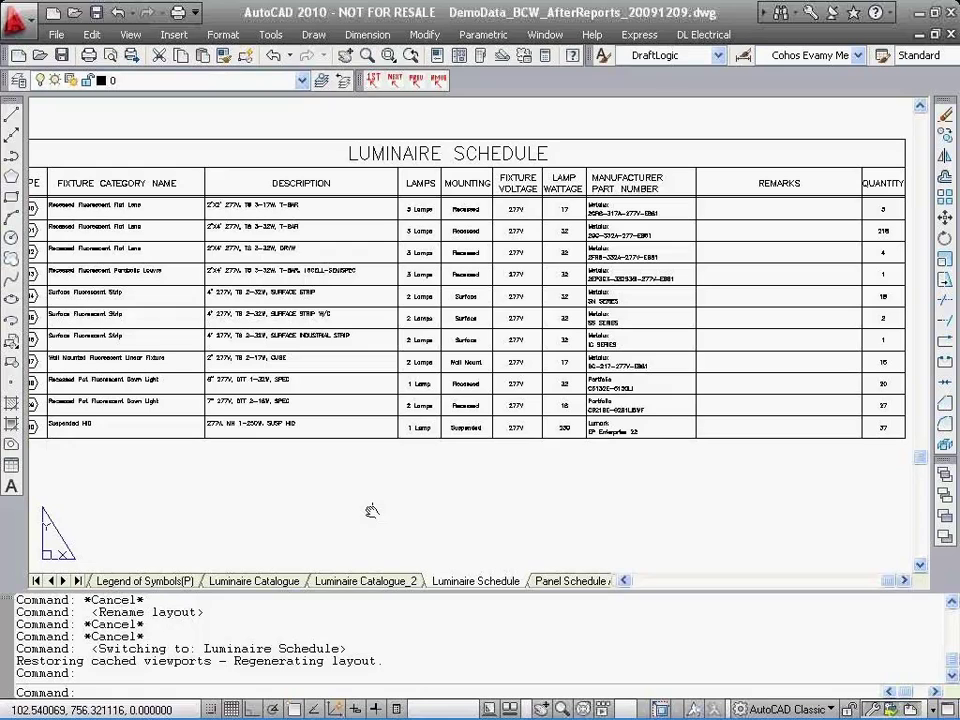
{"action": "middle_click_drag", "start_coordinate": [371, 511], "coordinate": [378, 511]}
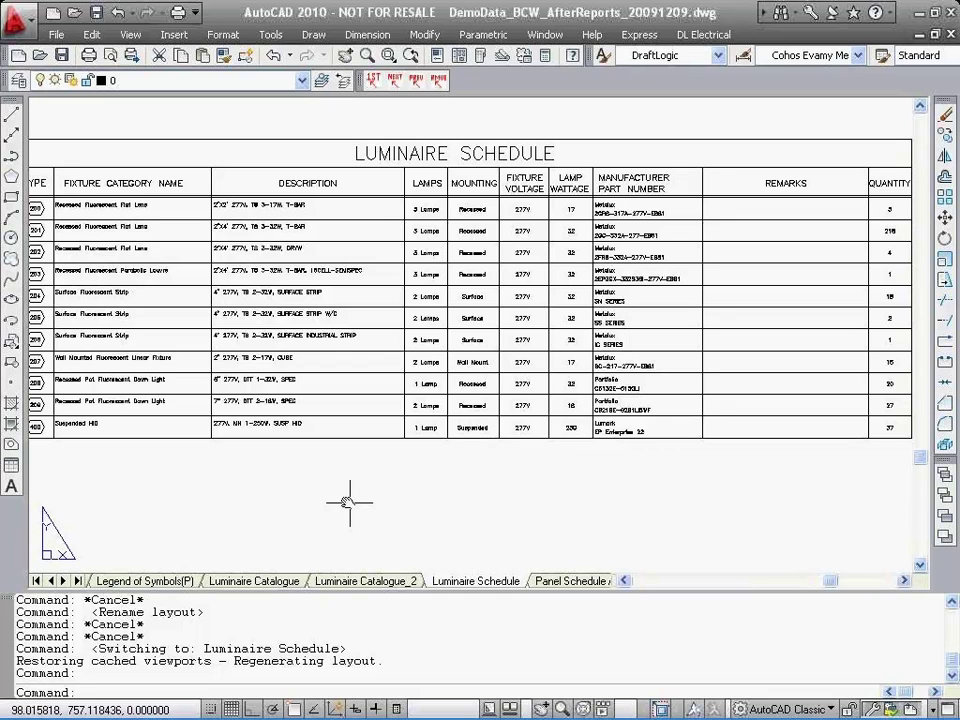
{"action": "scroll", "coordinate": [366, 493], "scroll_direction": "up", "scroll_amount": 3}
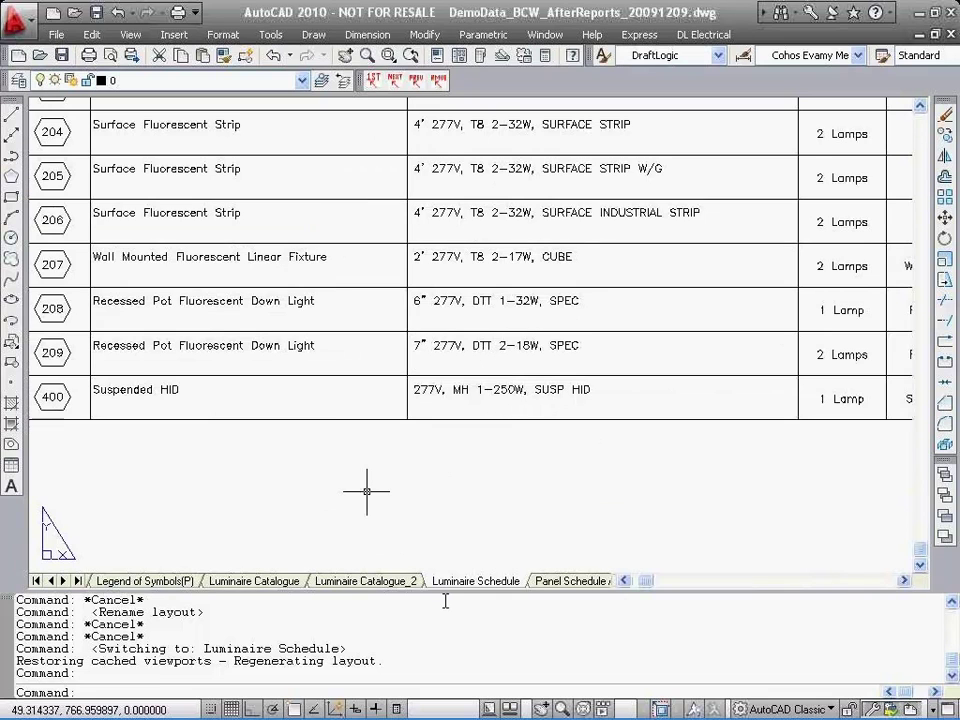
{"action": "middle_click_drag", "start_coordinate": [563, 293], "coordinate": [629, 457]}
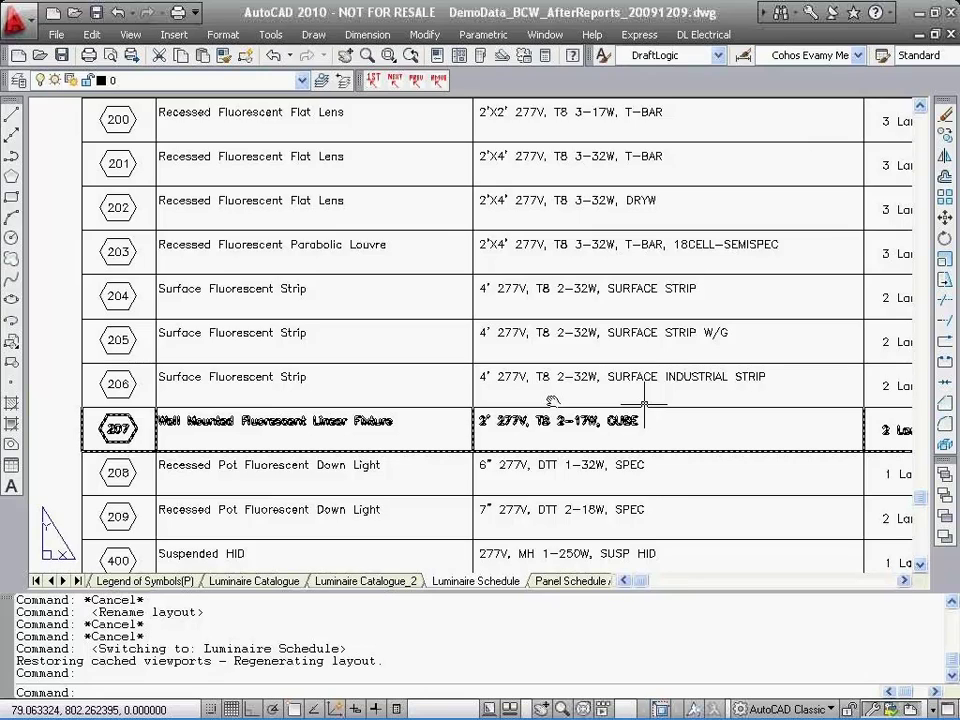
{"action": "middle_click_drag", "start_coordinate": [704, 356], "coordinate": [496, 442]}
{"action": "middle_click_drag", "start_coordinate": [750, 380], "coordinate": [320, 403]}
{"action": "middle_click_drag", "start_coordinate": [590, 396], "coordinate": [326, 427]}
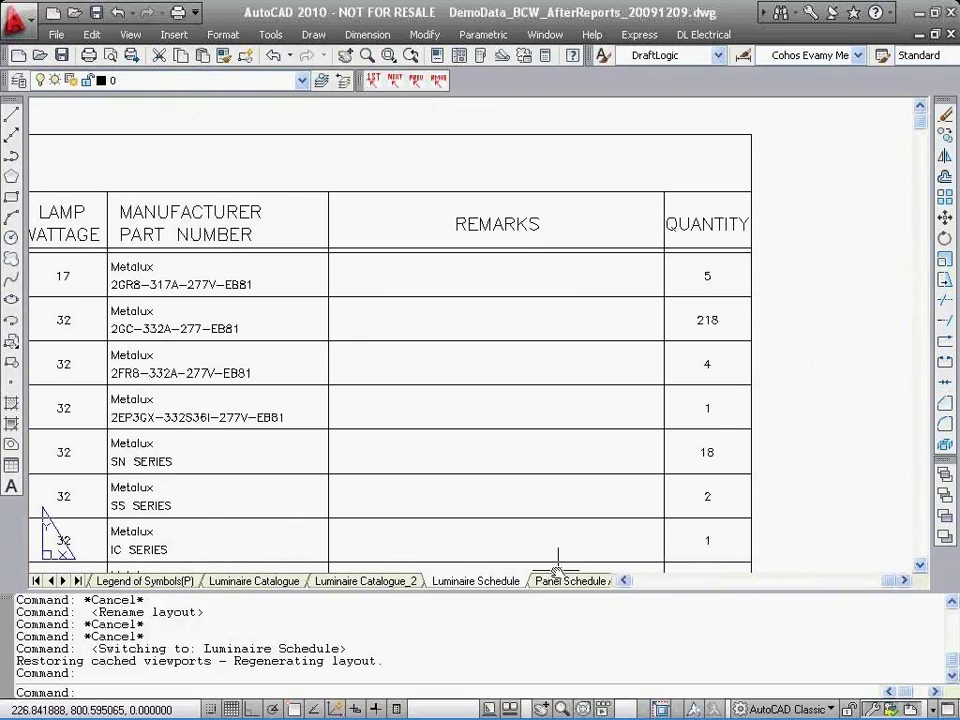
Open the Panel Schedule A...E layout and examine the circuit listing of the first panel
{"action": "left_click", "coordinate": [561, 582]}
{"action": "scroll", "coordinate": [321, 448], "scroll_direction": "up", "scroll_amount": 2}
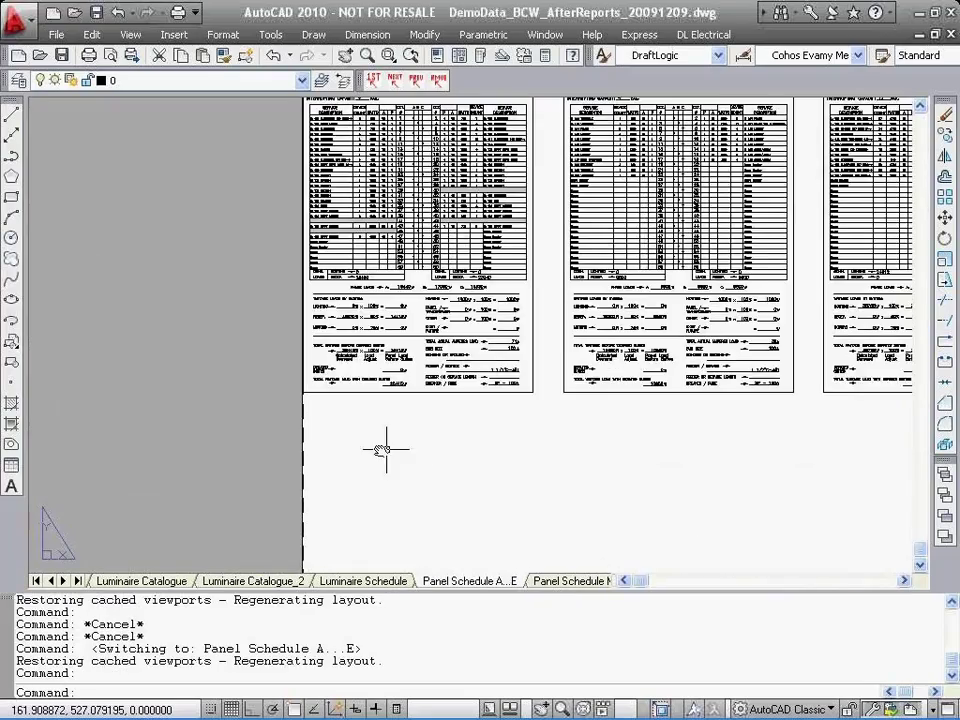
{"action": "middle_click_drag", "start_coordinate": [386, 450], "coordinate": [376, 568]}
{"action": "scroll", "coordinate": [528, 325], "scroll_direction": "up", "scroll_amount": 1}
{"action": "middle_click_drag", "start_coordinate": [528, 325], "coordinate": [824, 381]}
{"action": "scroll", "coordinate": [627, 365], "scroll_direction": "up", "scroll_amount": 1}
{"action": "scroll", "coordinate": [688, 353], "scroll_direction": "up", "scroll_amount": 1}
Examine the first panel's phase loads, wattage loads by system, feeder size and breaker data
{"action": "middle_click_drag", "start_coordinate": [688, 354], "coordinate": [798, 240]}
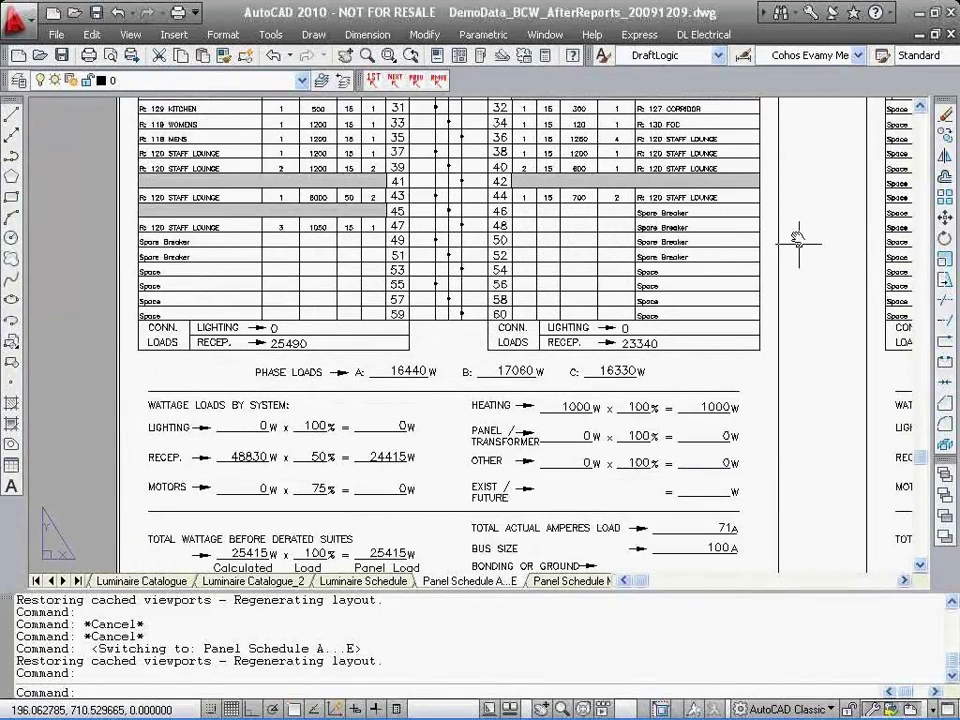
{"action": "scroll", "coordinate": [798, 240], "scroll_direction": "up", "scroll_amount": 3}
{"action": "middle_click_drag", "start_coordinate": [841, 305], "coordinate": [793, 275]}
{"action": "scroll", "coordinate": [782, 371], "scroll_direction": "down", "scroll_amount": 2}
{"action": "middle_click_drag", "start_coordinate": [808, 385], "coordinate": [834, 282]}
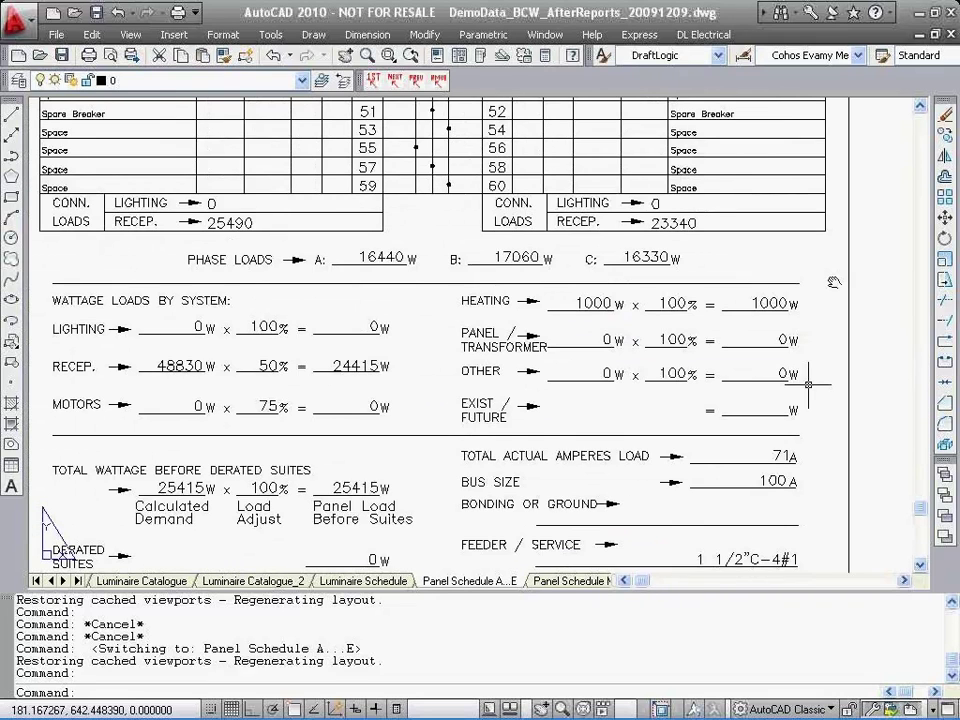
{"action": "middle_click_drag", "start_coordinate": [808, 383], "coordinate": [831, 246]}
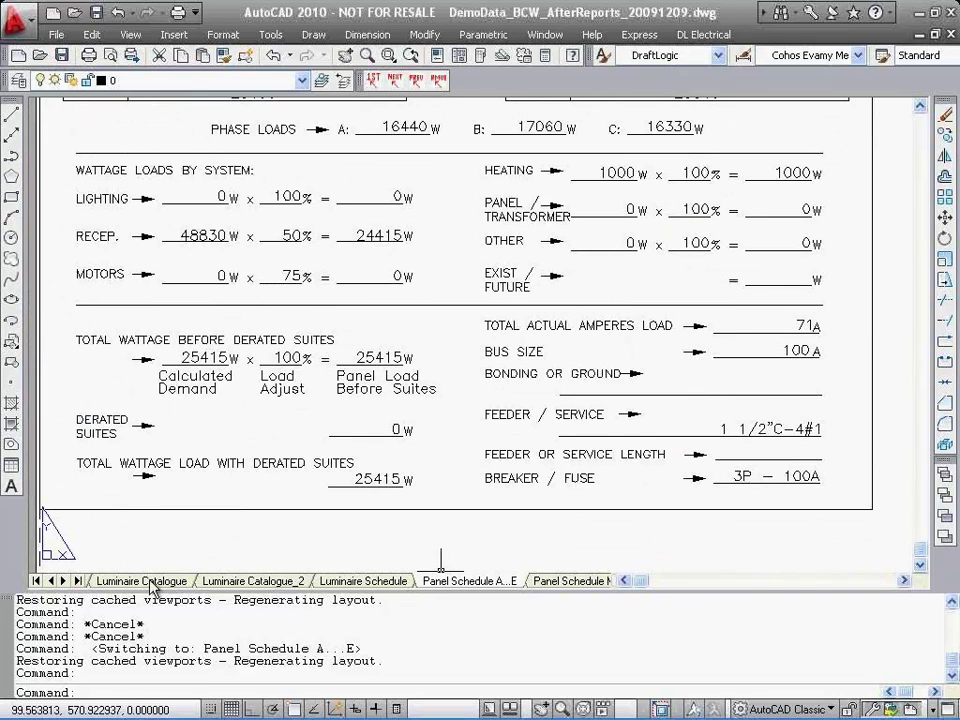
Open the Single Line Diagram(P) layout and examine the main distribution panel's incoming service and feeders
{"action": "left_click", "coordinate": [63, 580]}
{"action": "left_click", "coordinate": [63, 580]}
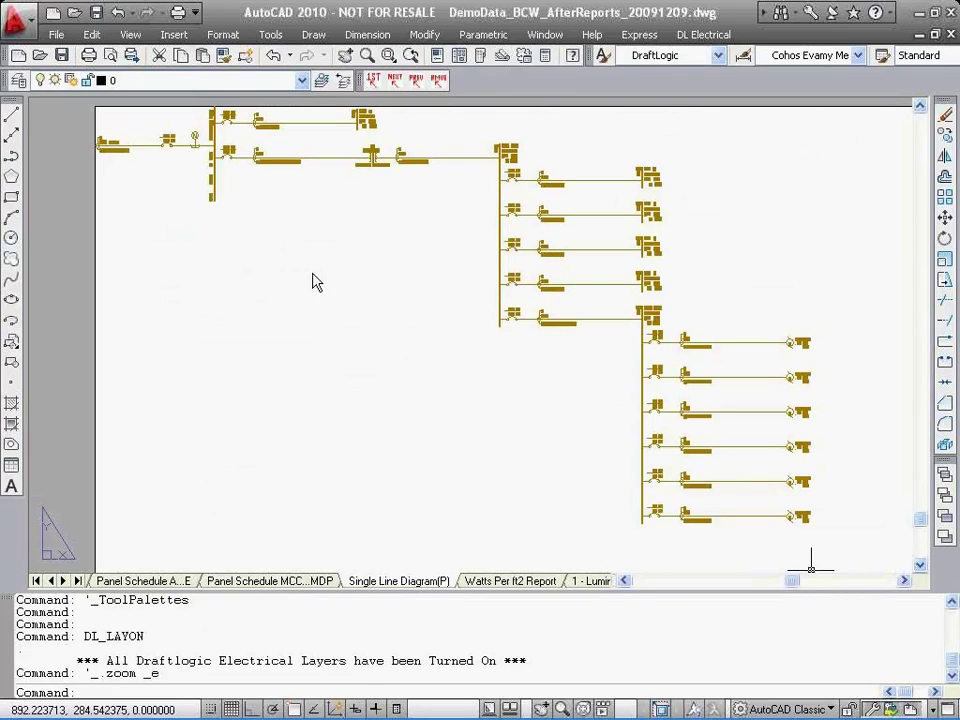
{"action": "mouse_move", "coordinate": [272, 257]}
{"action": "middle_mouse_down"}
{"action": "mouse_move", "coordinate": [317, 339]}
{"action": "mouse_move", "coordinate": [435, 461]}
{"action": "middle_mouse_up"}
{"action": "scroll", "coordinate": [390, 418], "scroll_direction": "up", "scroll_amount": 2}
{"action": "scroll", "coordinate": [395, 415], "scroll_direction": "up", "scroll_amount": 2}
{"action": "middle_click_drag", "start_coordinate": [678, 443], "coordinate": [641, 437]}
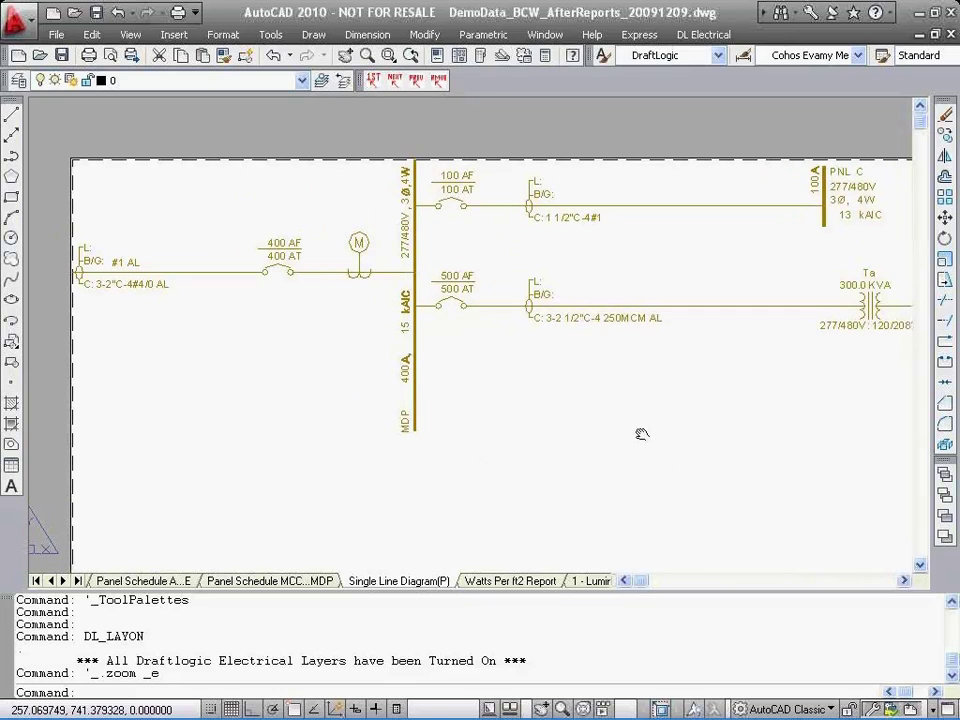
Examine the single line diagram's panel feeders, the MCC branch breakers and the feeders to the motors
{"action": "scroll", "coordinate": [615, 360], "scroll_direction": "down", "scroll_amount": 5}
{"action": "scroll", "coordinate": [617, 357], "scroll_direction": "up", "scroll_amount": 2}
{"action": "scroll", "coordinate": [617, 357], "scroll_direction": "up", "scroll_amount": 4}
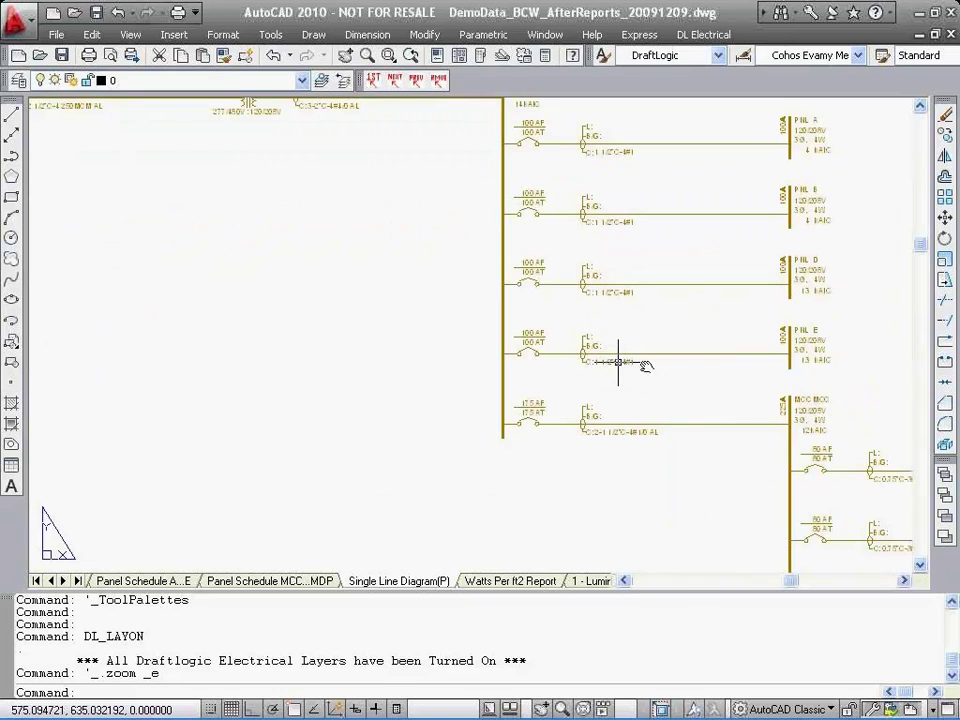
{"action": "middle_click_drag", "start_coordinate": [647, 365], "coordinate": [310, 137]}
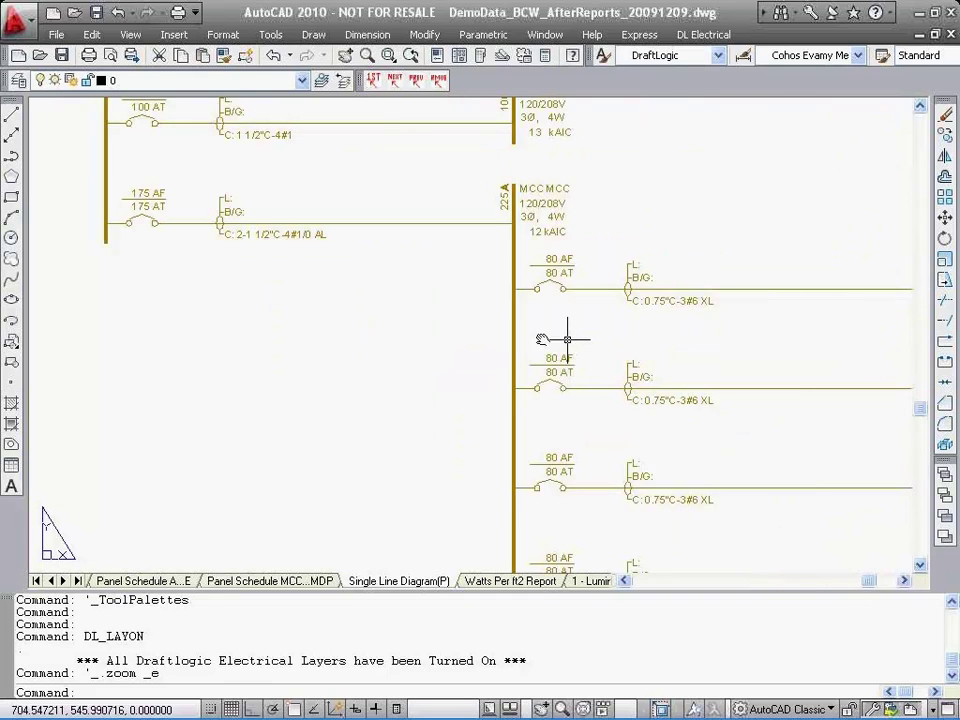
{"action": "middle_click_drag", "start_coordinate": [567, 339], "coordinate": [327, 133]}
{"action": "middle_click_drag", "start_coordinate": [469, 268], "coordinate": [478, 150]}
{"action": "middle_click_drag", "start_coordinate": [478, 338], "coordinate": [469, 303]}
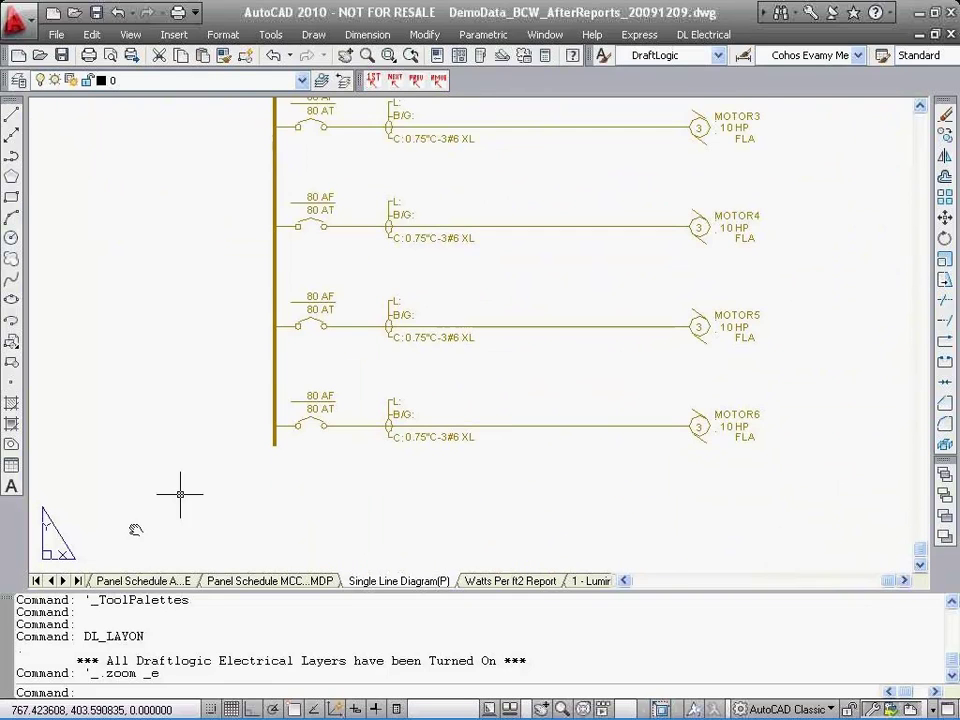
Return to model space, turn off all DraftLogic electrical layers and isolate the motor and heating layers
{"action": "left_click", "coordinate": [37, 582]}
{"action": "mouse_move", "coordinate": [105, 587]}
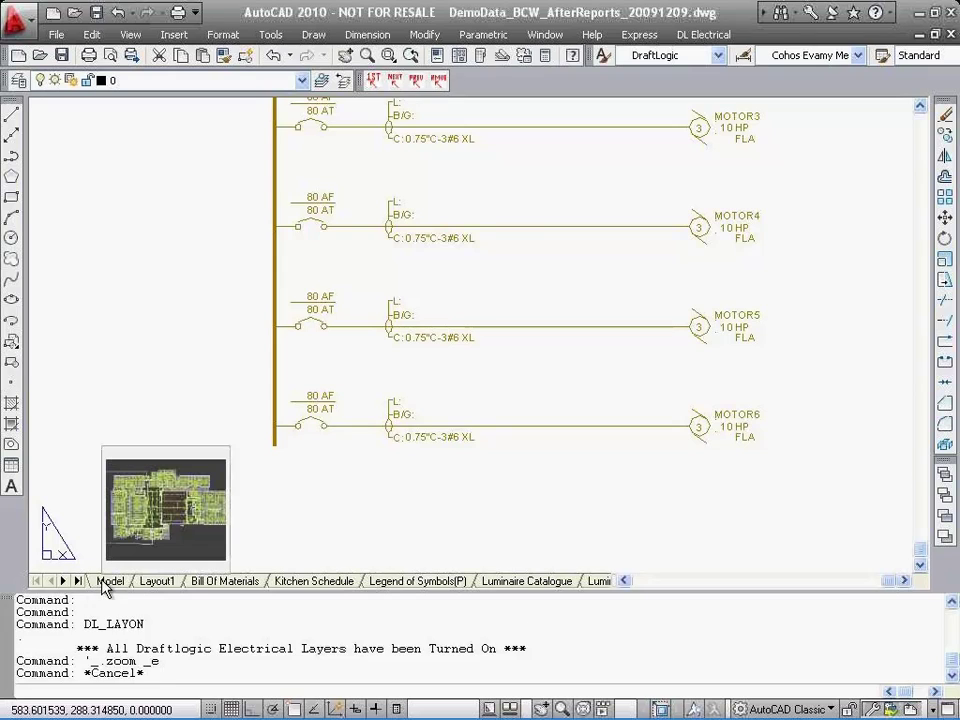
{"action": "left_click", "coordinate": [532, 53]}
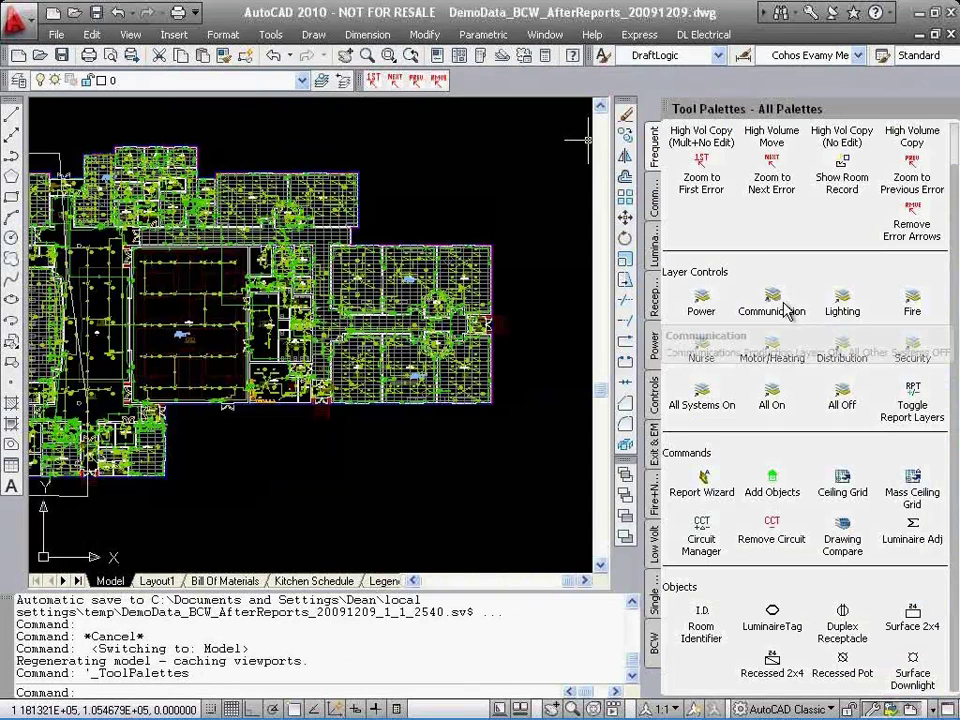
{"action": "left_click", "coordinate": [771, 340]}
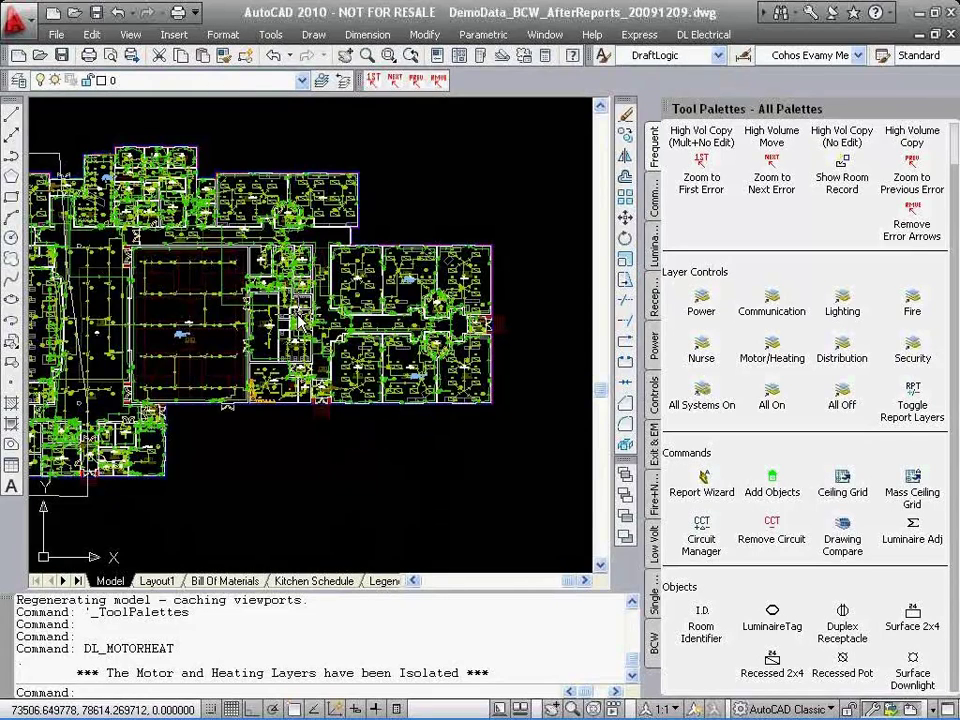
{"action": "left_click", "coordinate": [769, 346]}
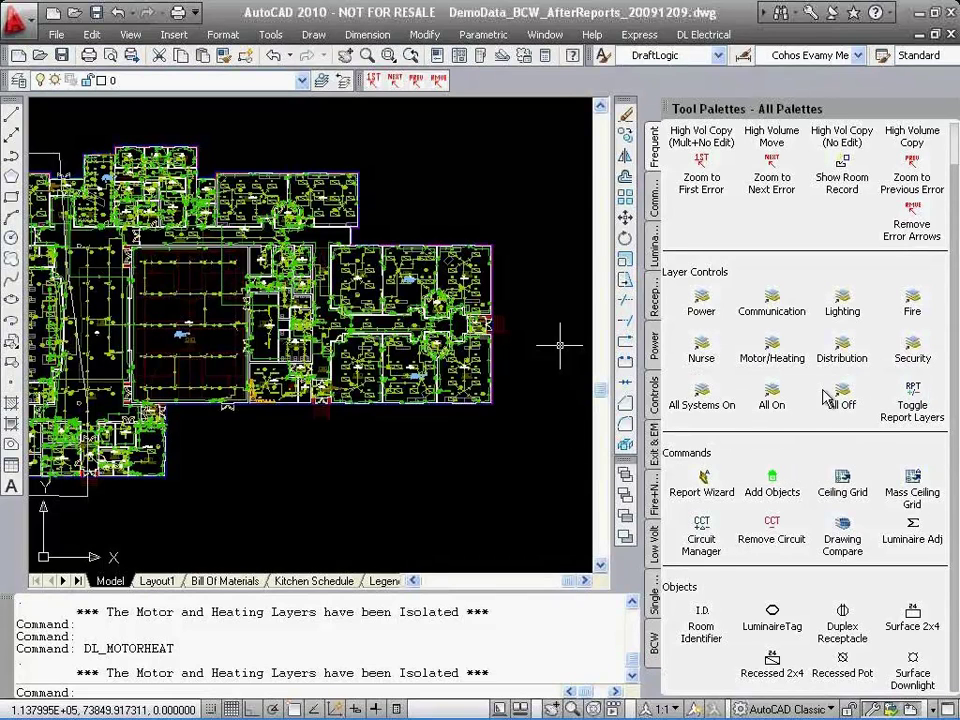
{"action": "left_click", "coordinate": [840, 393]}
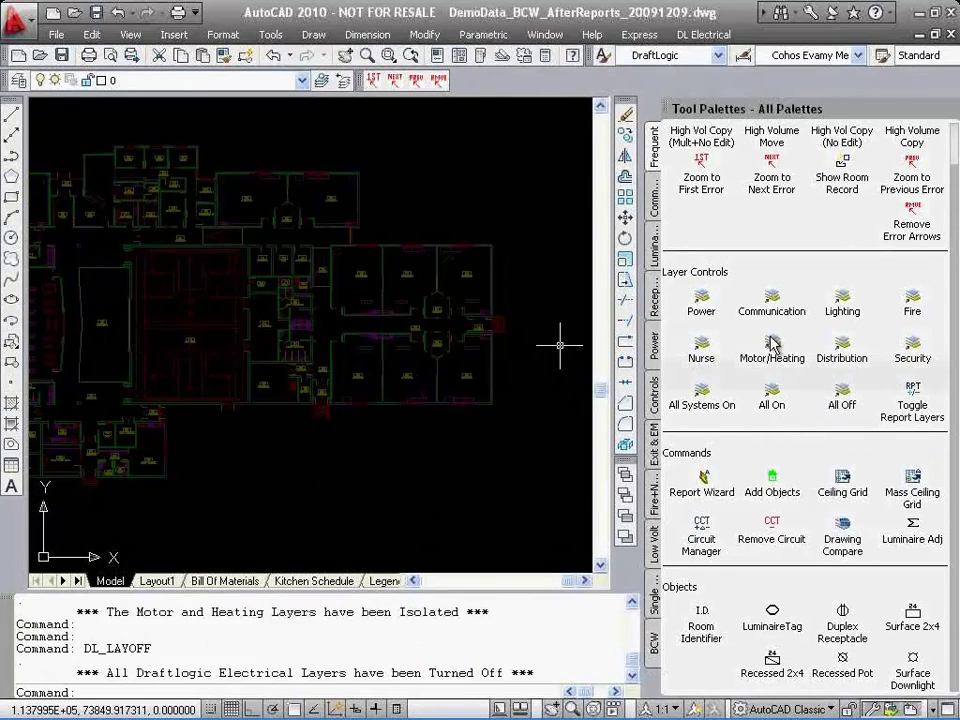
{"action": "left_click", "coordinate": [771, 343]}
Edit the motor in classroom 197, setting its load to 20000 watts and its horse power rating to 20
{"action": "scroll", "coordinate": [439, 429], "scroll_direction": "up", "scroll_amount": 5}
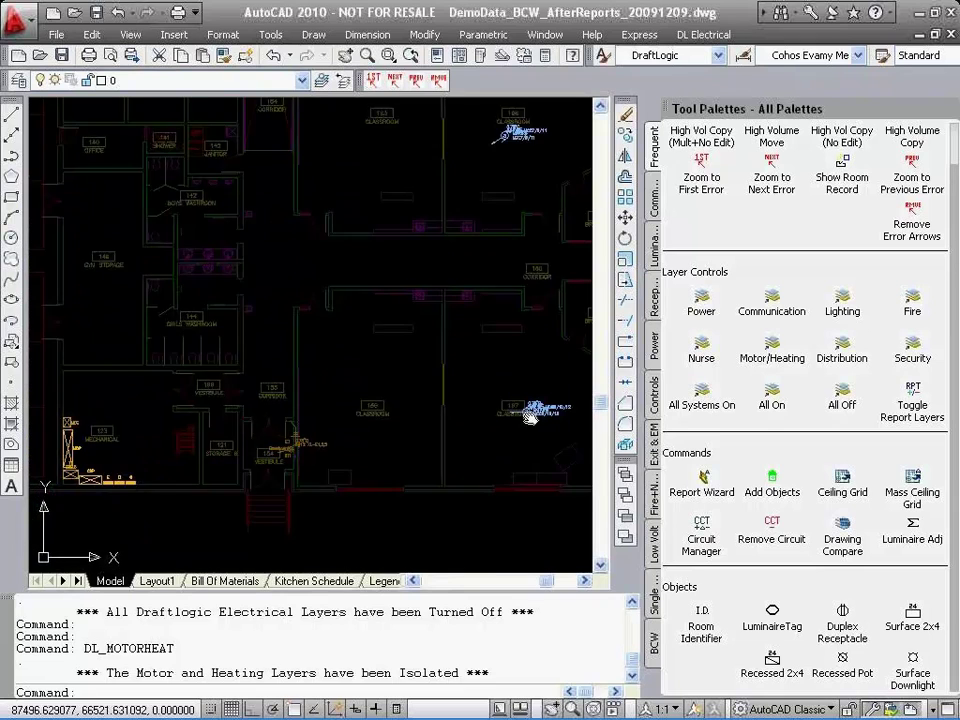
{"action": "scroll", "coordinate": [460, 390], "scroll_direction": "up", "scroll_amount": 2}
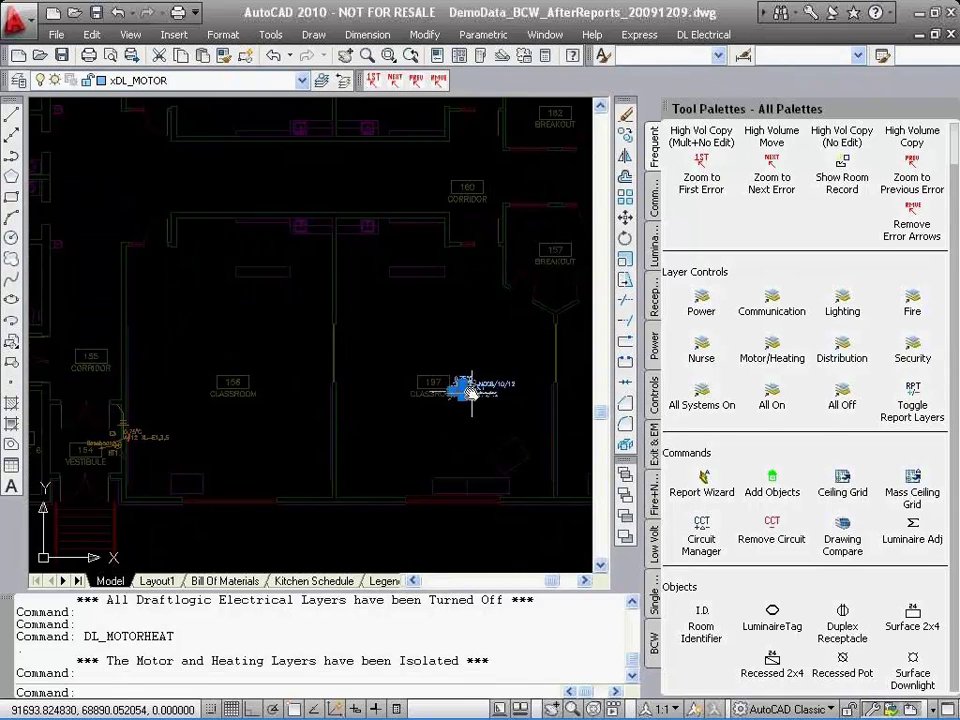
{"action": "double_click", "coordinate": [470, 390]}
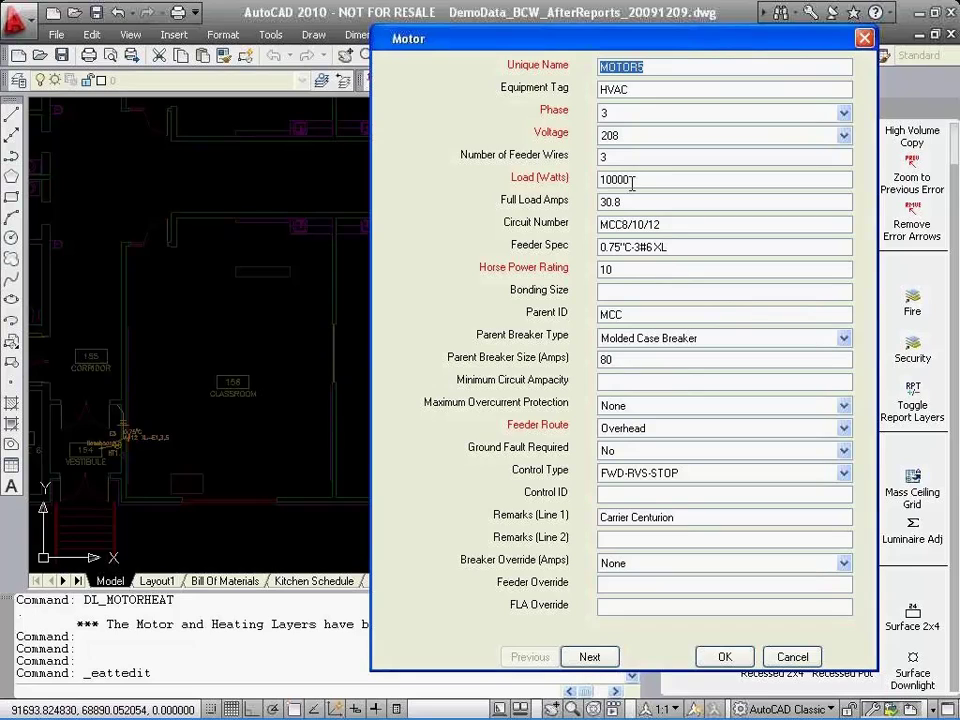
{"action": "left_click", "coordinate": [603, 180]}
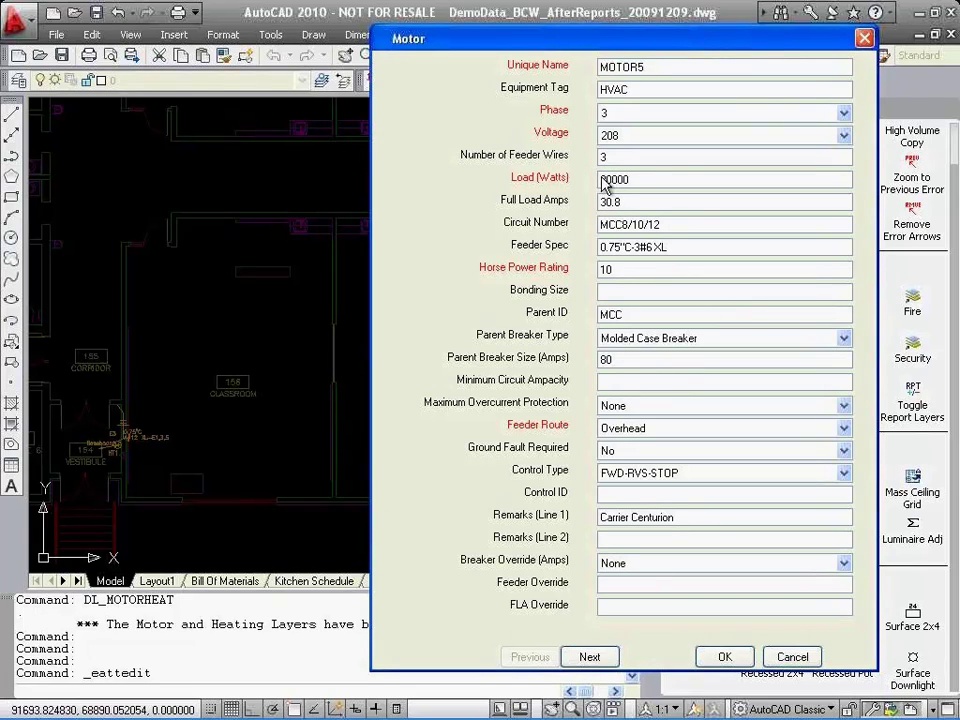
{"action": "left_click", "coordinate": [599, 270]}
{"action": "left_click", "coordinate": [613, 270]}
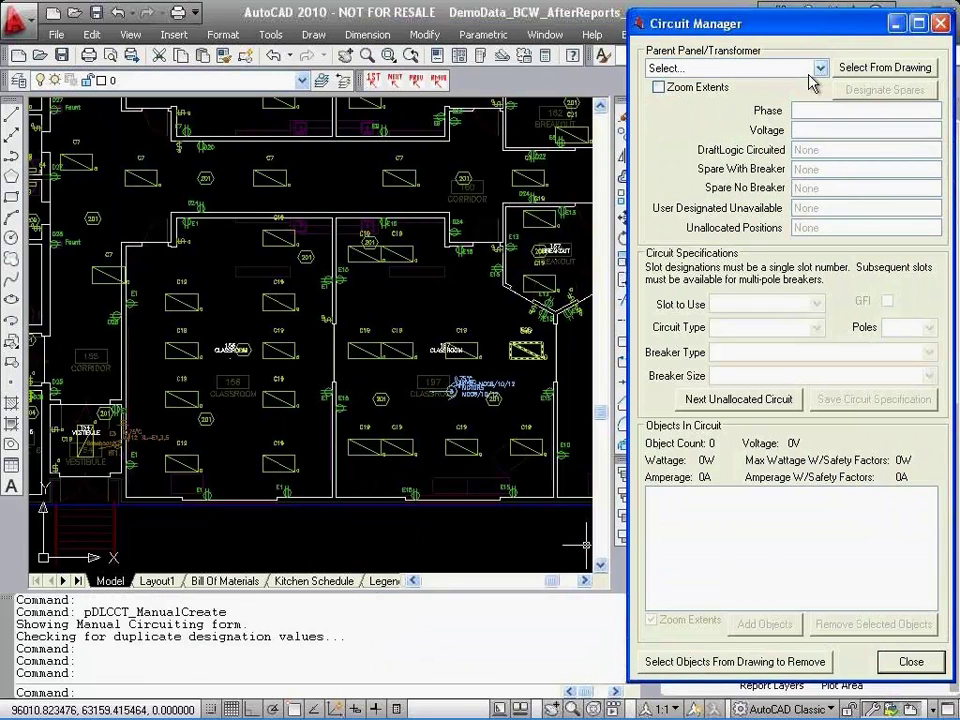
In the Circuit Manager, load the classroom 197 motor's circuit in slot 8 of panel MCC and accept the load update to 20000 W
{"action": "left_click", "coordinate": [820, 68]}
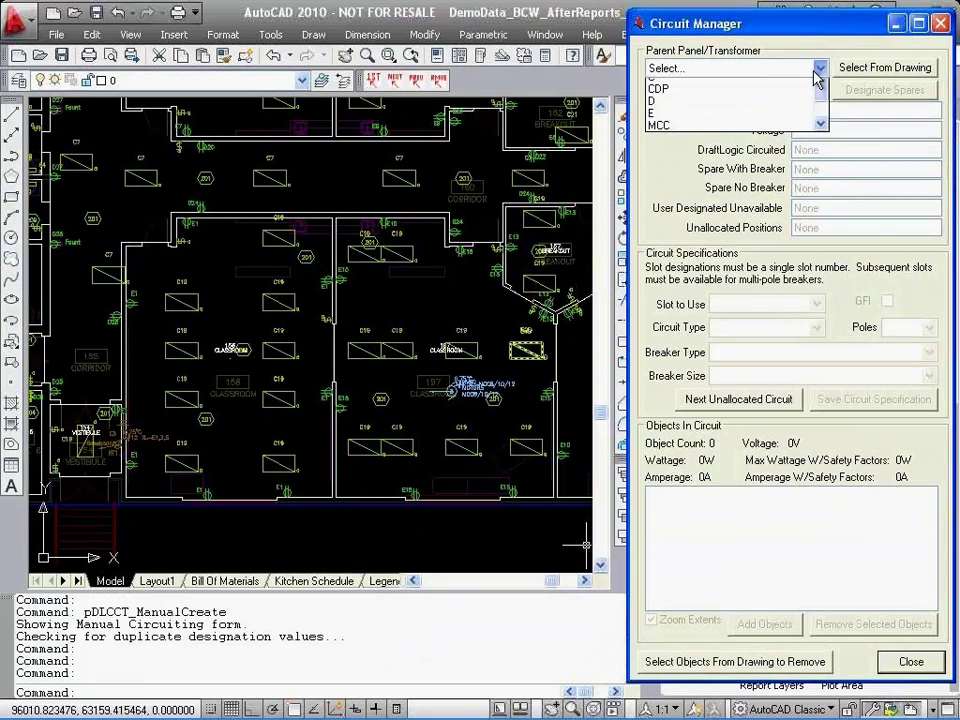
{"action": "left_click", "coordinate": [730, 170]}
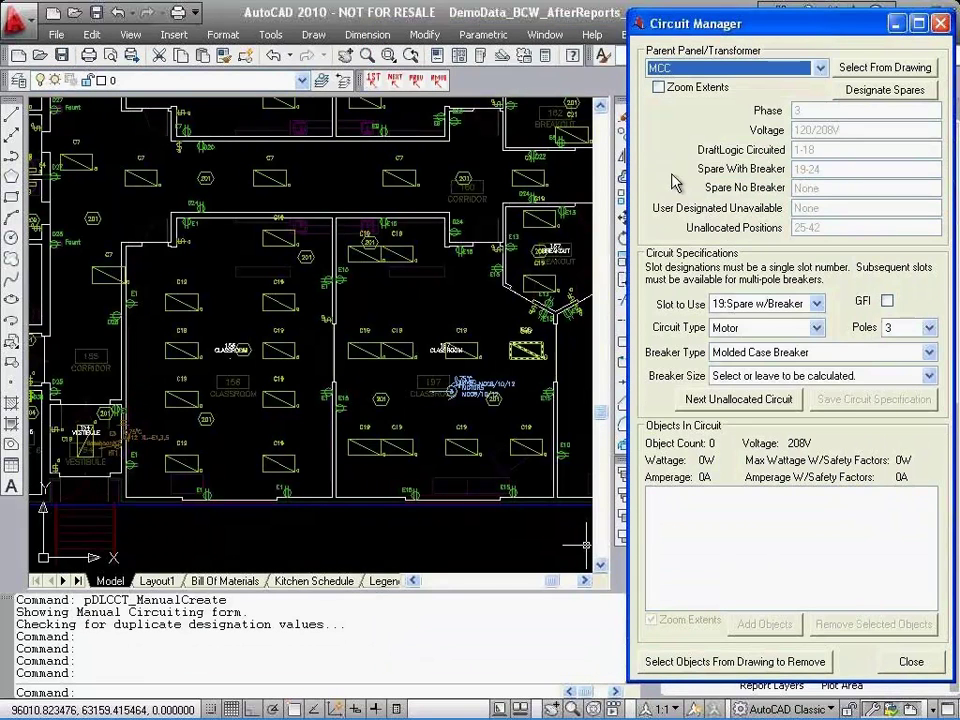
{"action": "left_click", "coordinate": [470, 400]}
{"action": "scroll", "coordinate": [474, 405], "scroll_direction": "up", "scroll_amount": 3}
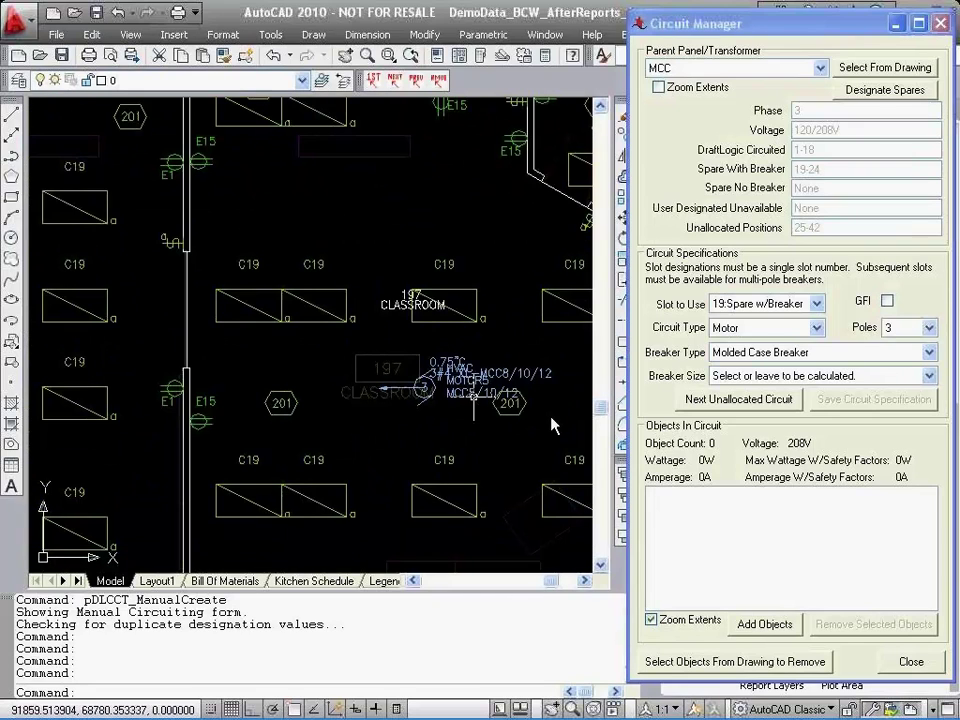
{"action": "left_click", "coordinate": [817, 305]}
{"action": "scroll", "coordinate": [760, 360], "scroll_direction": "up", "scroll_amount": 2}
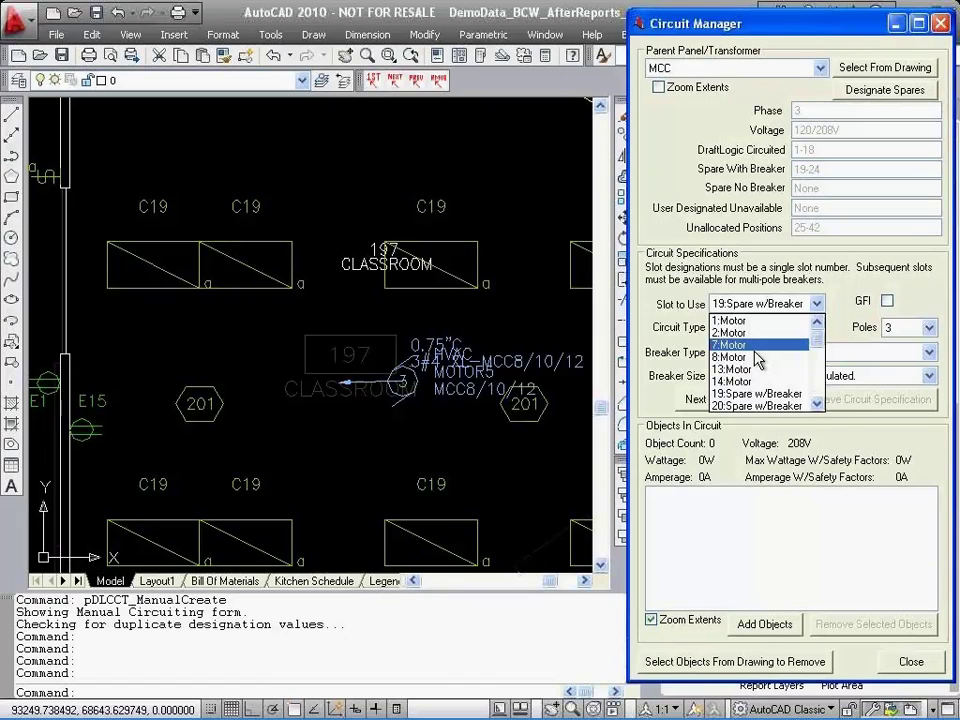
{"action": "left_click", "coordinate": [757, 357]}
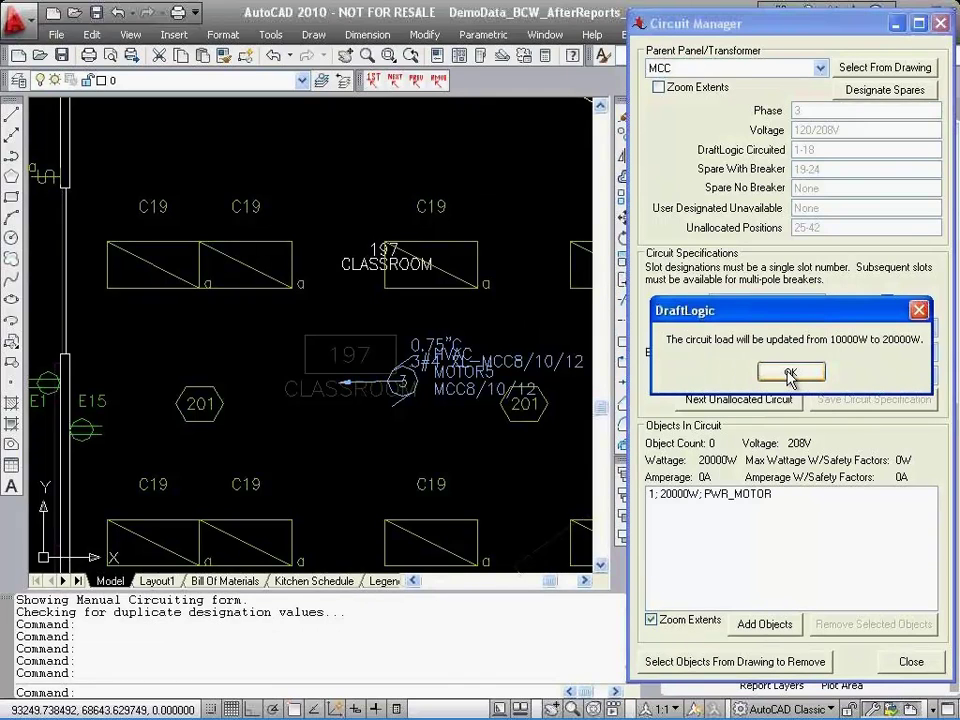
{"action": "left_click", "coordinate": [790, 373]}
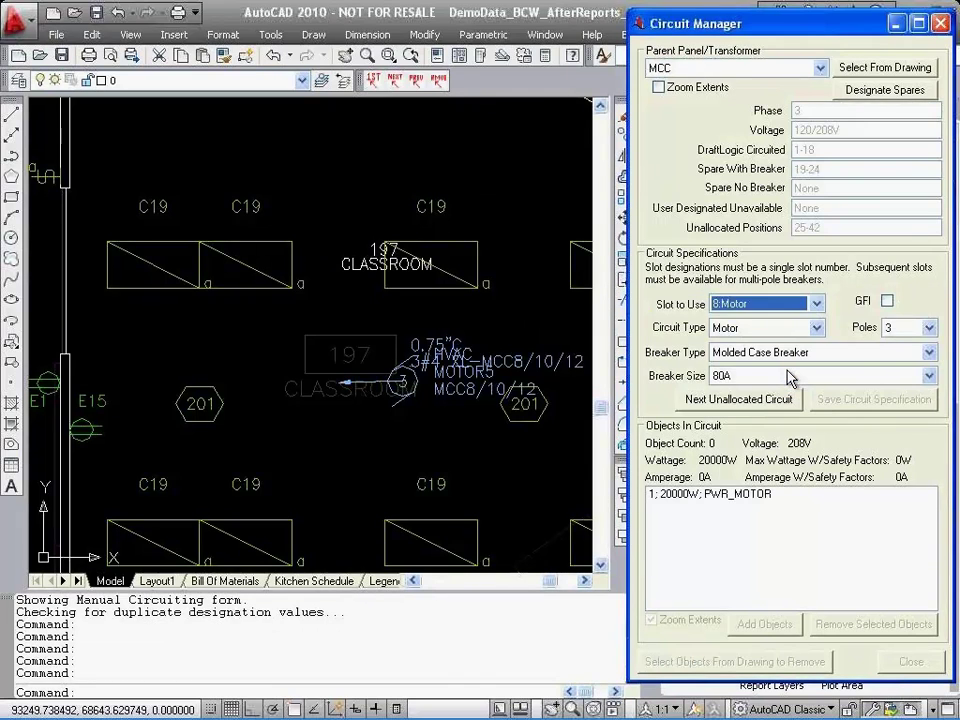
Set the slot 8 motor circuit's breaker size to 150A, save the circuit specification and close the Circuit Manager
{"action": "left_click", "coordinate": [927, 377]}
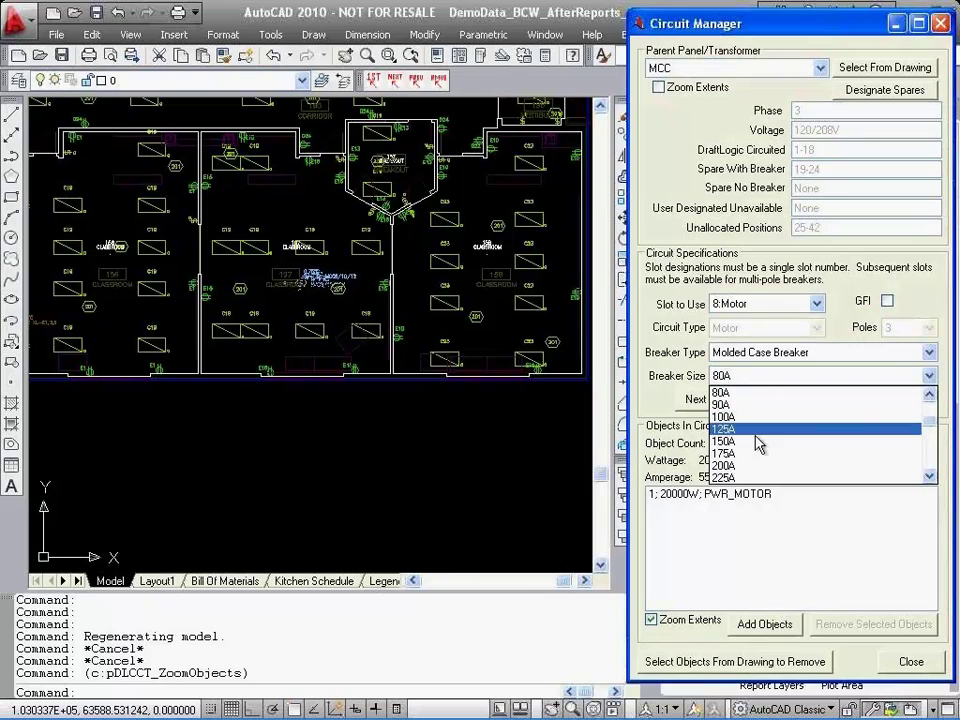
{"action": "left_click", "coordinate": [757, 443]}
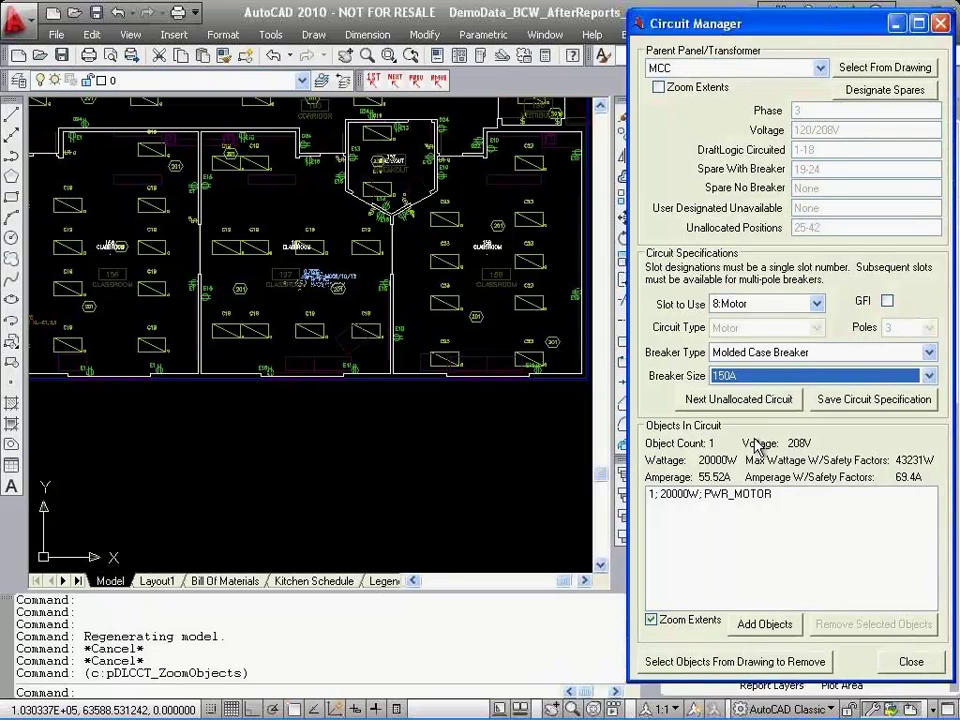
{"action": "left_click", "coordinate": [870, 400]}
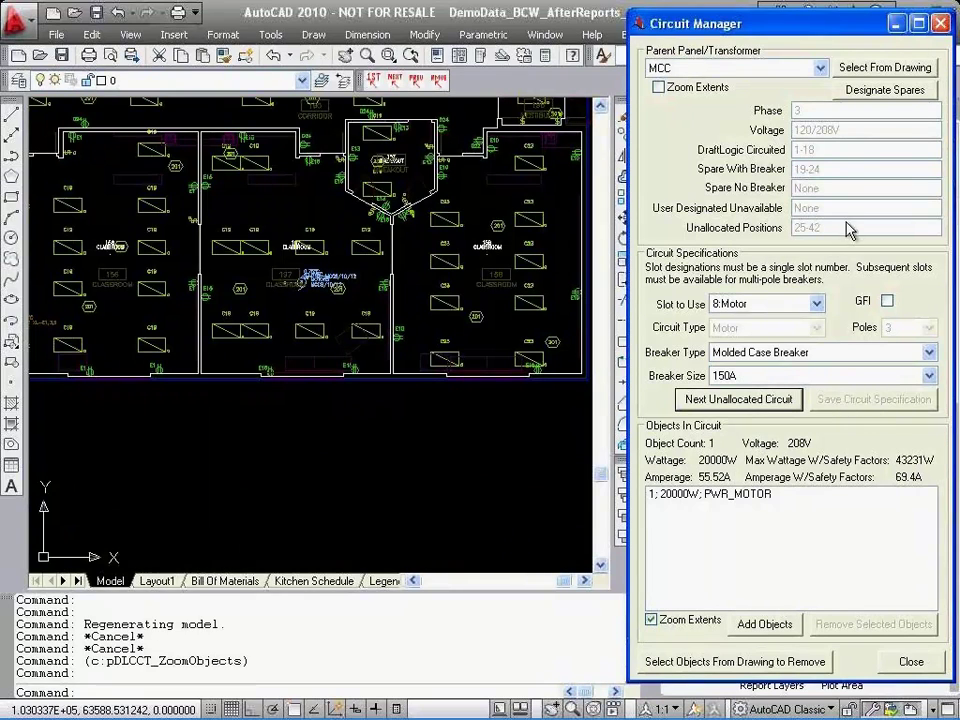
{"action": "left_click", "coordinate": [940, 25]}
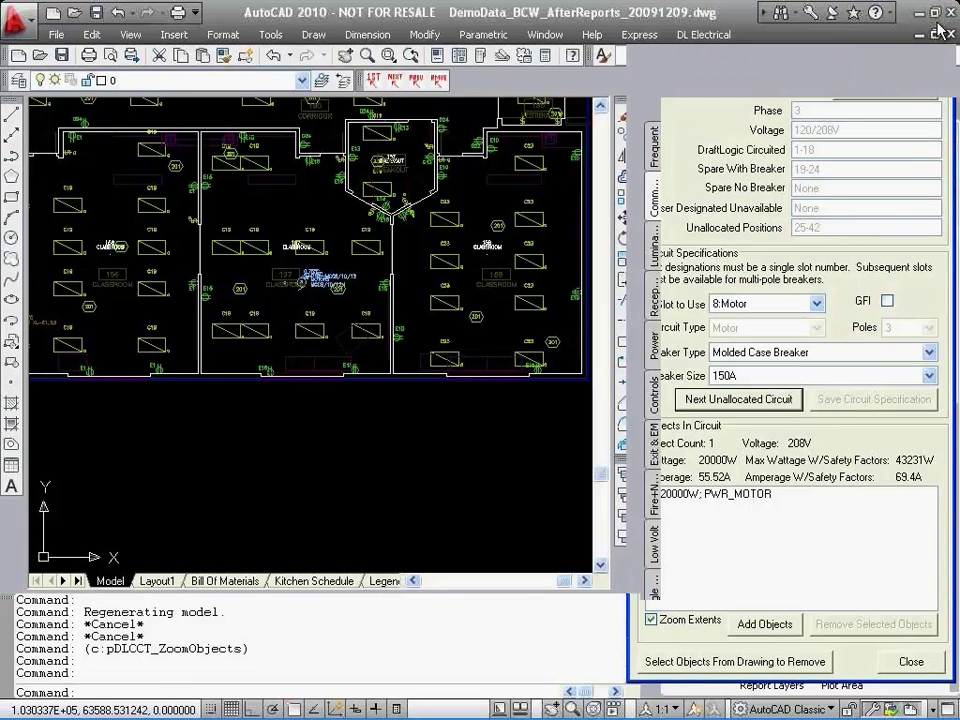
Generate the Panel Schedule, Motor Schedule and Single Line Diagram(Portrait) reports
{"action": "left_click", "coordinate": [543, 411]}
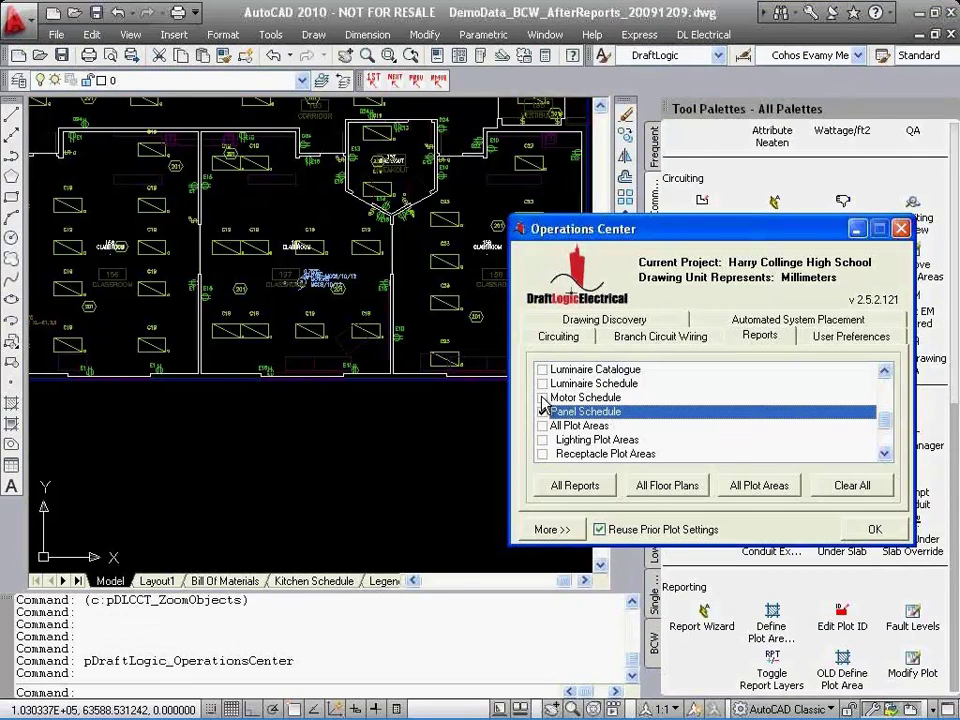
{"action": "left_click", "coordinate": [543, 397]}
{"action": "left_click", "coordinate": [885, 444]}
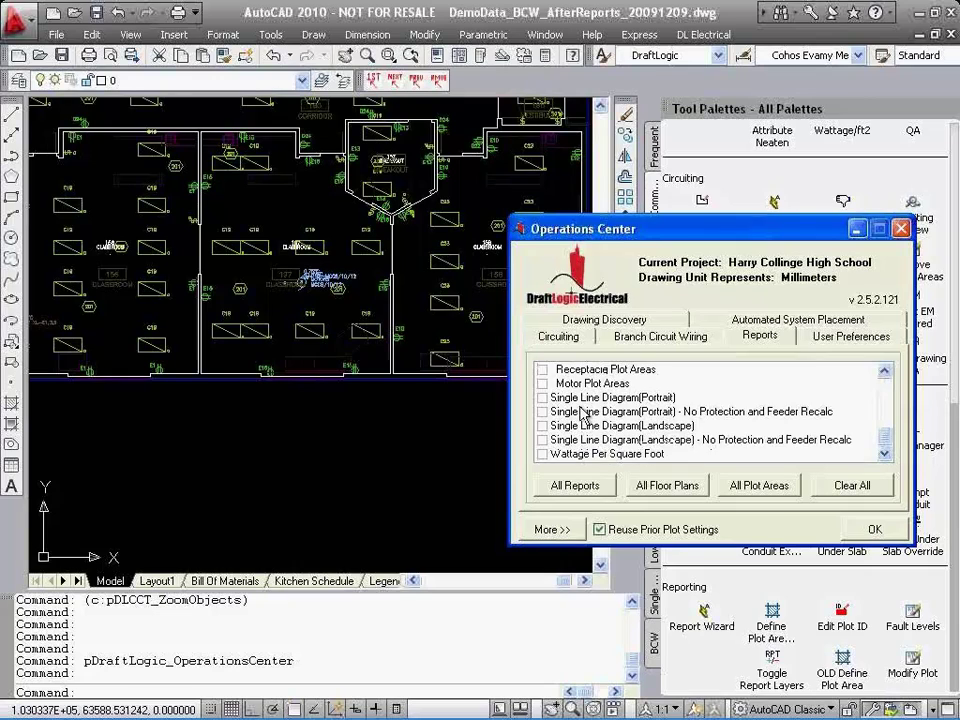
{"action": "left_click", "coordinate": [543, 397]}
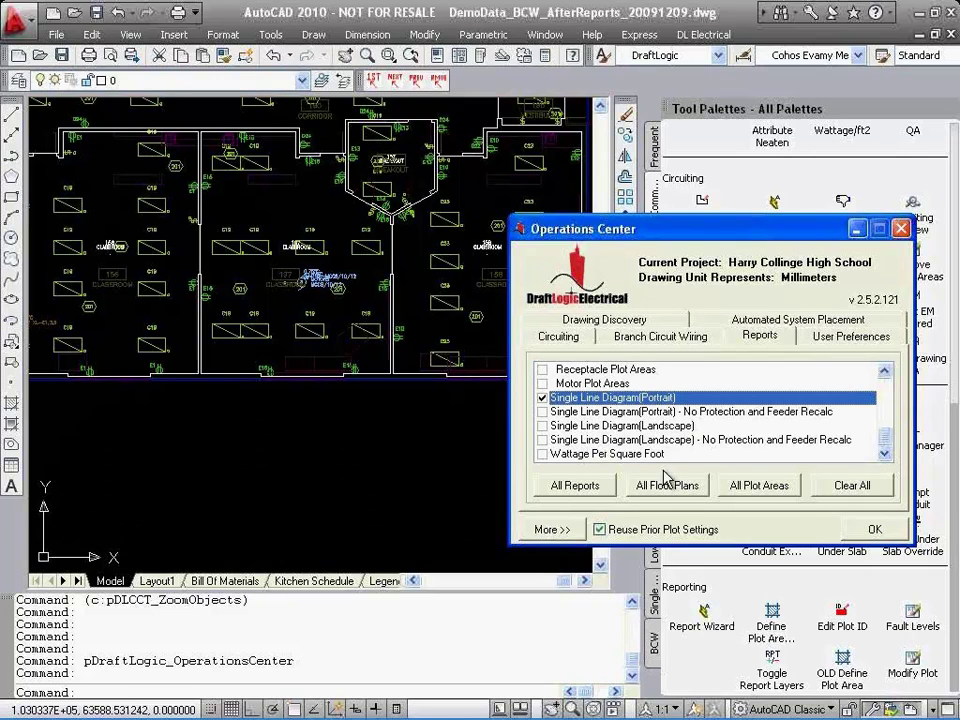
{"action": "left_click", "coordinate": [870, 530]}
Examine the MOTOR5 branch in the regenerated single line diagram, checking its horsepower, breaker and feeder size
{"action": "scroll", "coordinate": [437, 523], "scroll_direction": "down", "scroll_amount": 4}
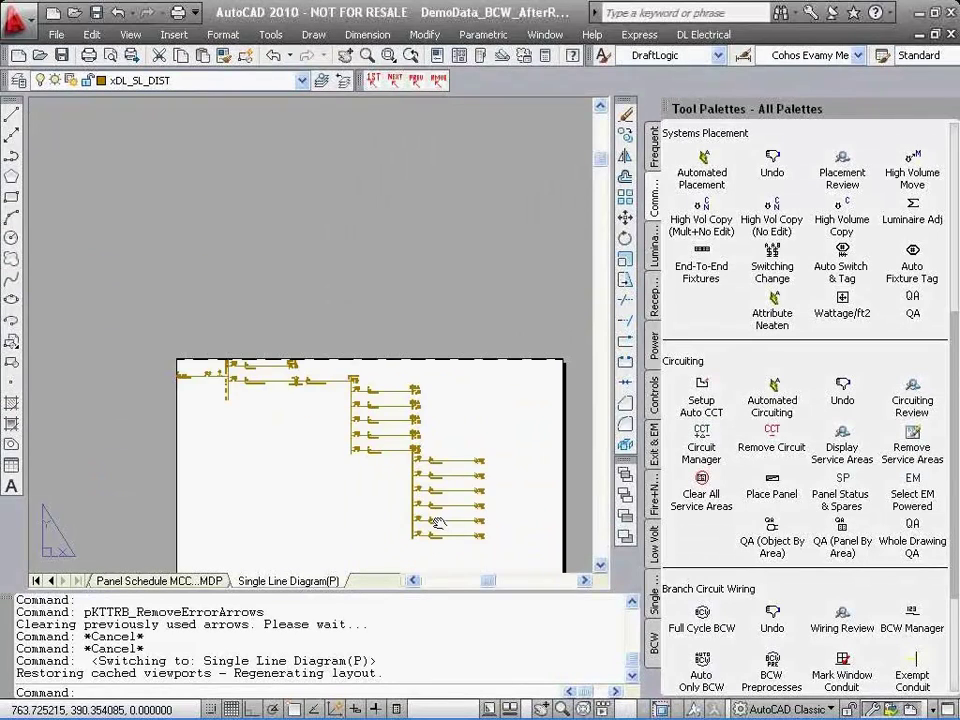
{"action": "scroll", "coordinate": [437, 523], "scroll_direction": "up", "scroll_amount": 6}
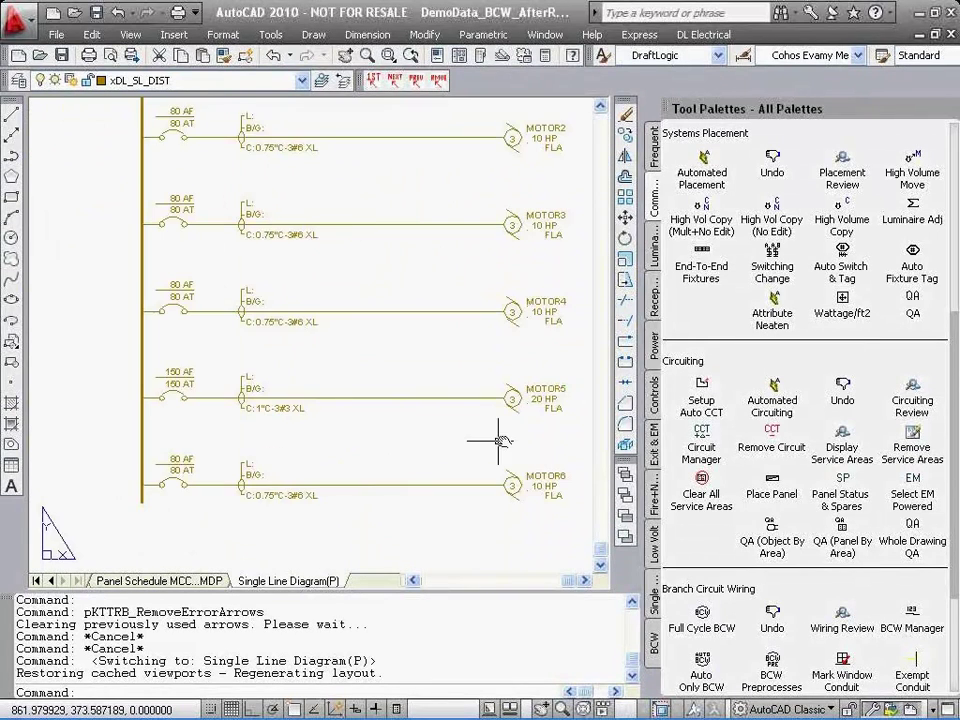
{"action": "middle_click_drag", "start_coordinate": [500, 441], "coordinate": [361, 433]}
{"action": "scroll", "coordinate": [482, 406], "scroll_direction": "up", "scroll_amount": 3}
{"action": "middle_click_drag", "start_coordinate": [276, 434], "coordinate": [419, 423]}
{"action": "middle_click_drag", "start_coordinate": [269, 430], "coordinate": [362, 446]}
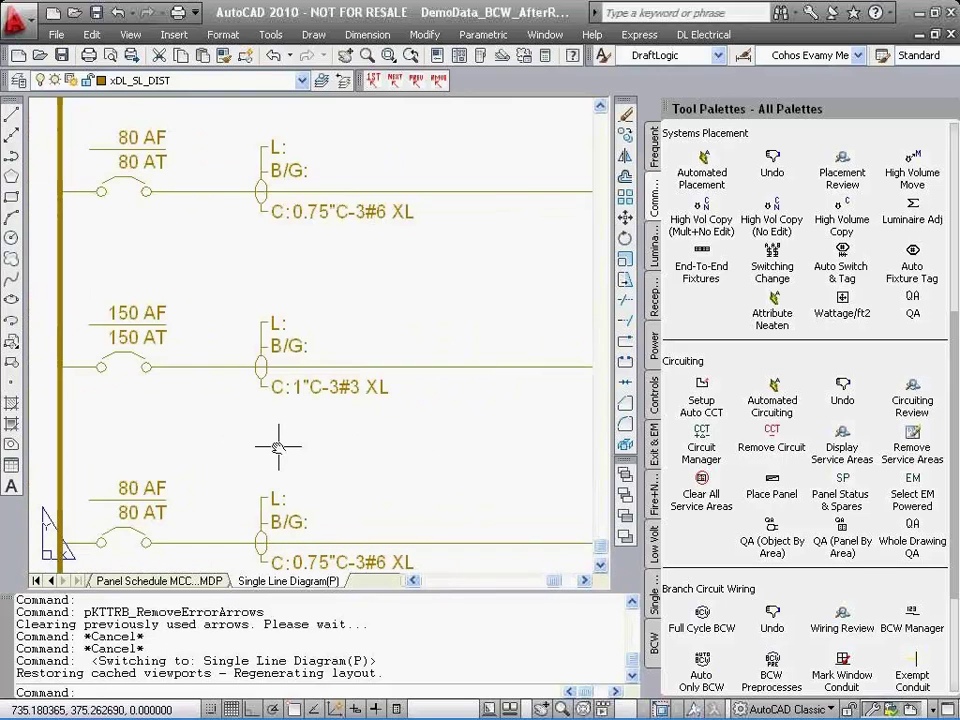
Examine the upstream breaker and feeder serving the MCC, and review the overall distribution in the single line diagram
{"action": "scroll", "coordinate": [278, 447], "scroll_direction": "down", "scroll_amount": 4}
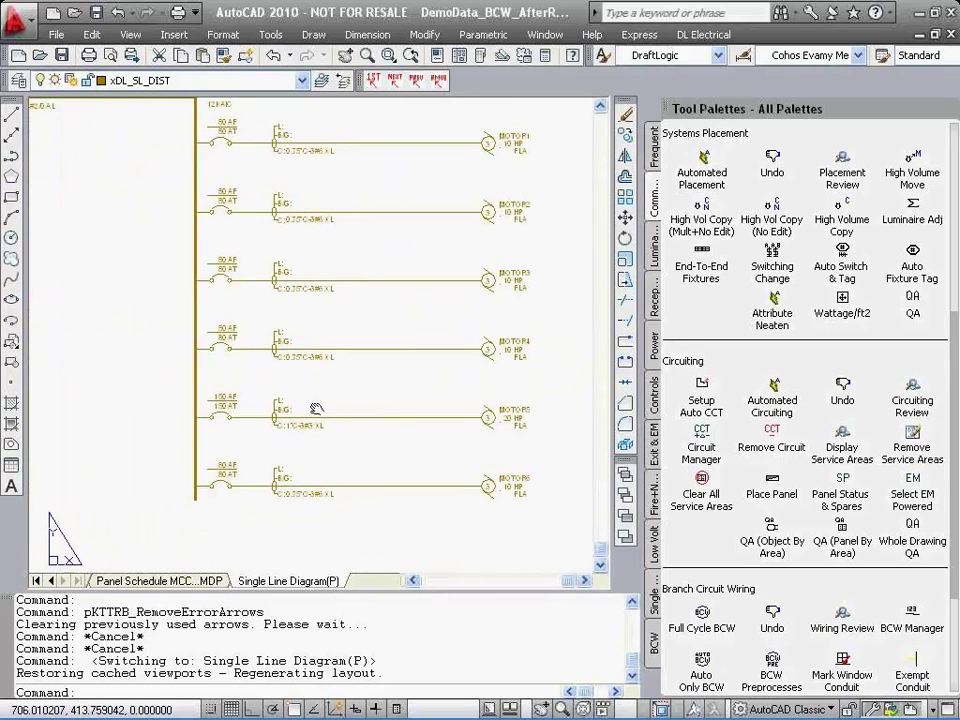
{"action": "middle_click_drag", "start_coordinate": [137, 289], "coordinate": [317, 407]}
{"action": "scroll", "coordinate": [317, 407], "scroll_direction": "down", "scroll_amount": 2}
{"action": "middle_click_drag", "start_coordinate": [302, 360], "coordinate": [323, 475]}
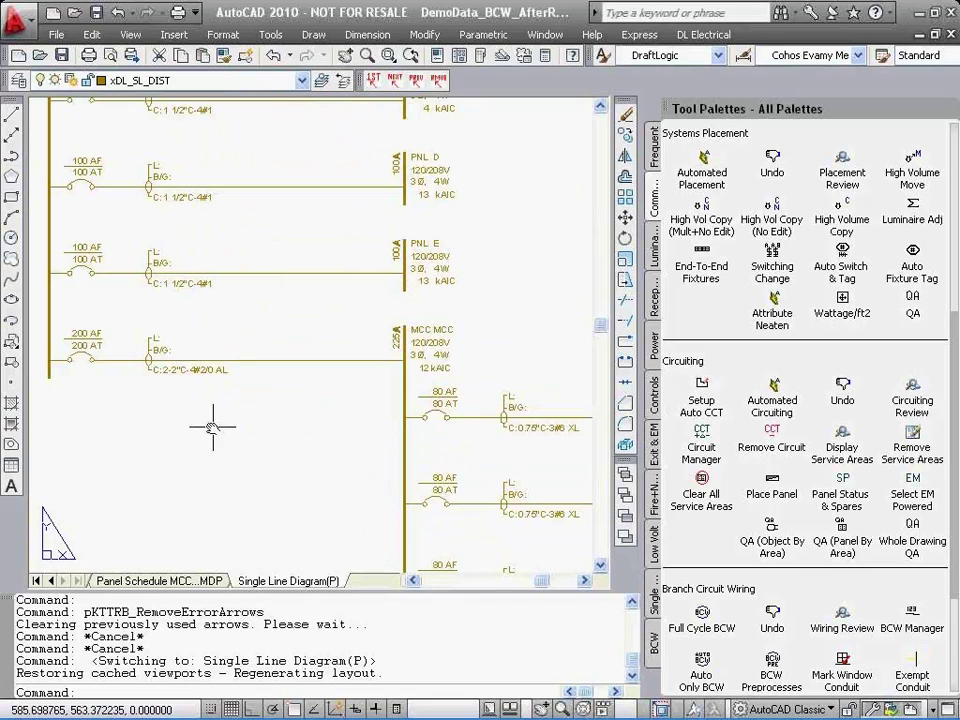
{"action": "middle_click_drag", "start_coordinate": [100, 420], "coordinate": [202, 429]}
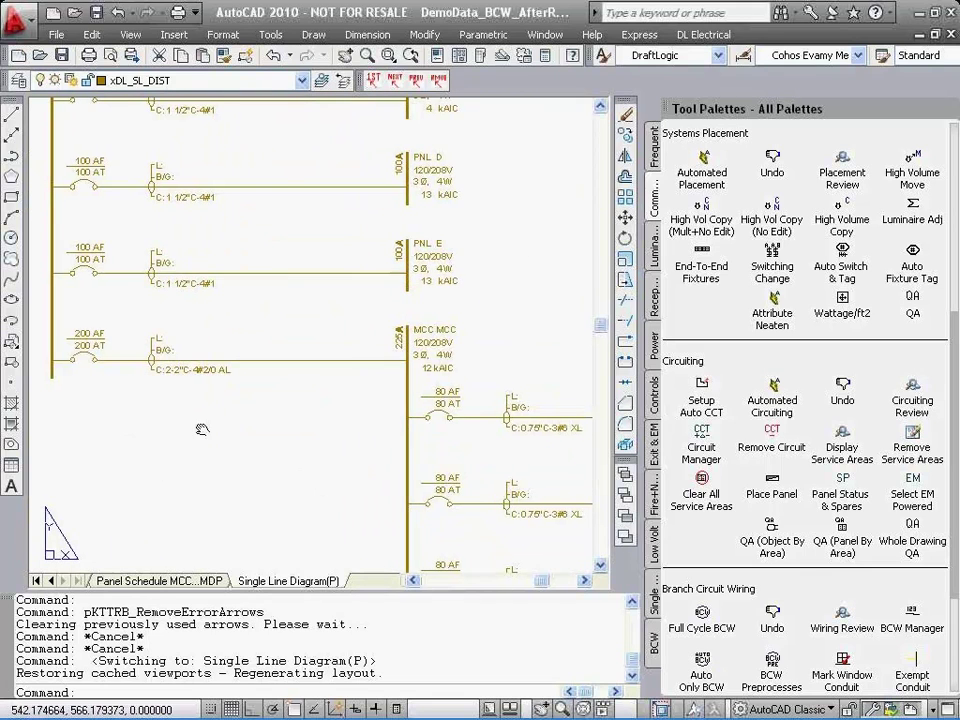
{"action": "scroll", "coordinate": [202, 430], "scroll_direction": "down", "scroll_amount": 8}
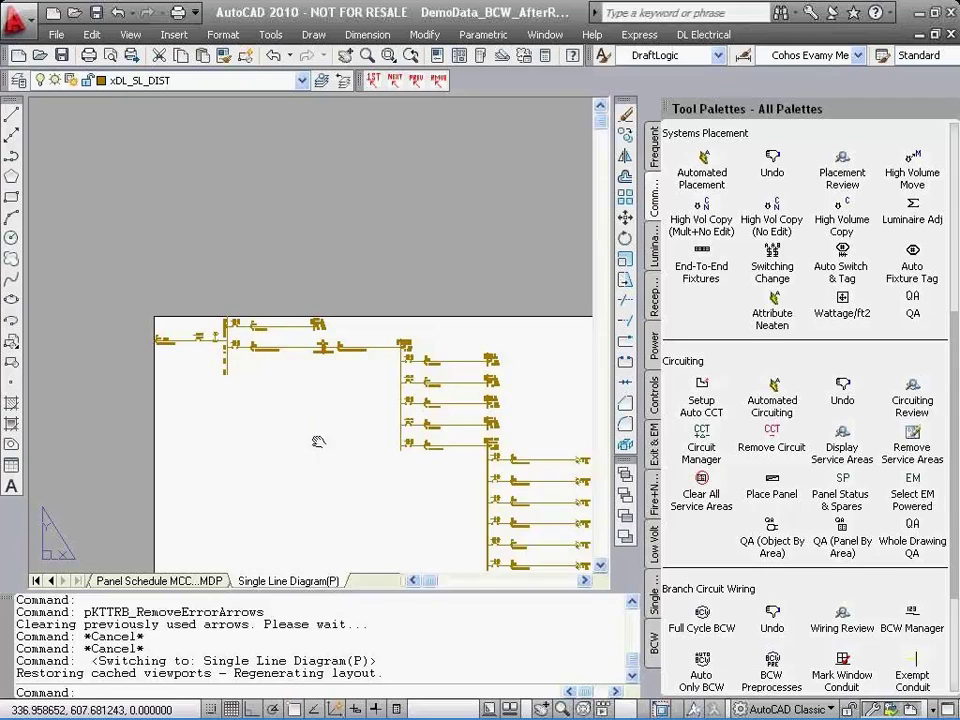
{"action": "middle_click_drag", "start_coordinate": [318, 441], "coordinate": [232, 313]}
{"action": "scroll", "coordinate": [235, 373], "scroll_direction": "up", "scroll_amount": 2}
{"action": "middle_click_drag", "start_coordinate": [233, 379], "coordinate": [240, 393]}
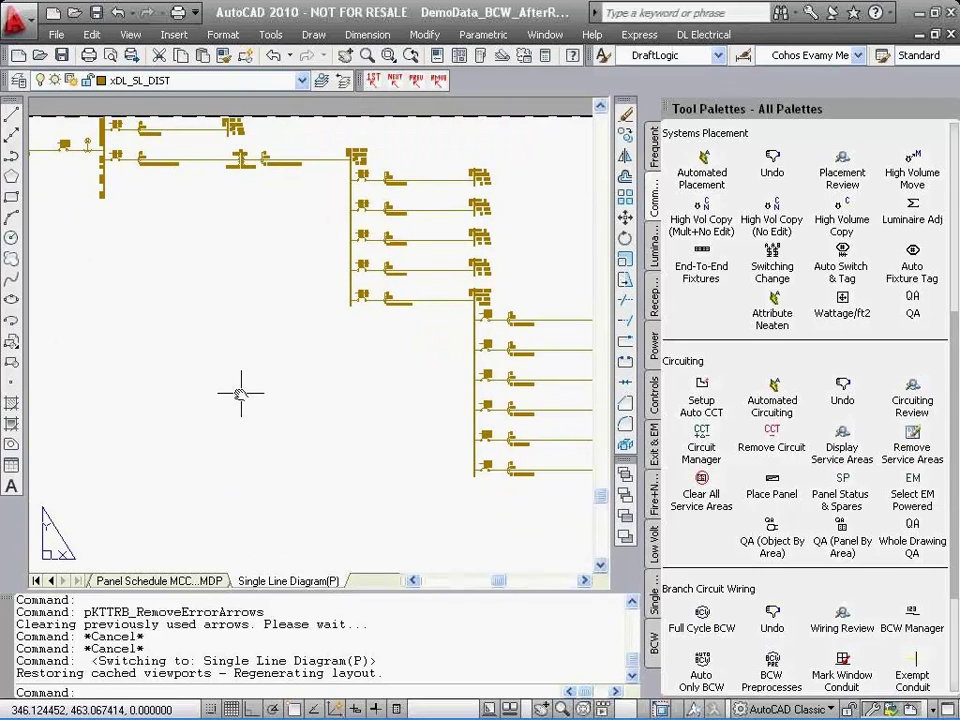